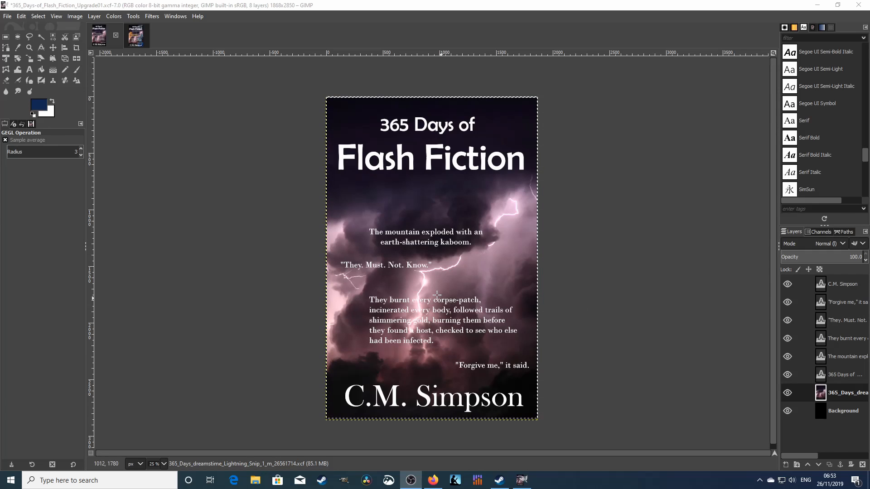
- Compare the layered Flash Fiction cover with the finished reference cover that includes the dragon and mermaid artwork
left_click(132, 36)
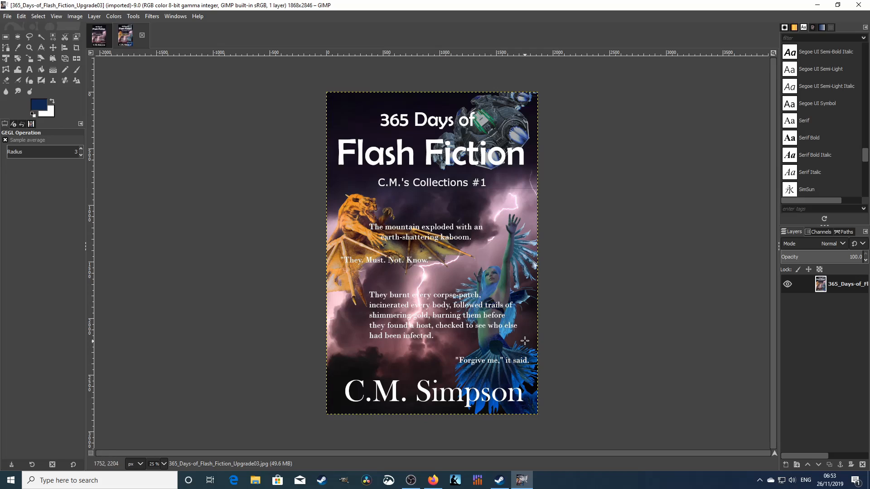
left_click(106, 38)
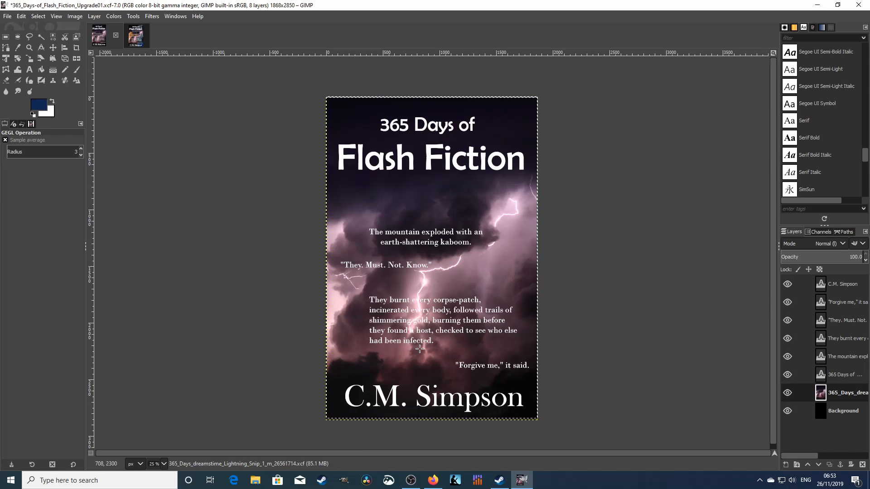
left_click(139, 37)
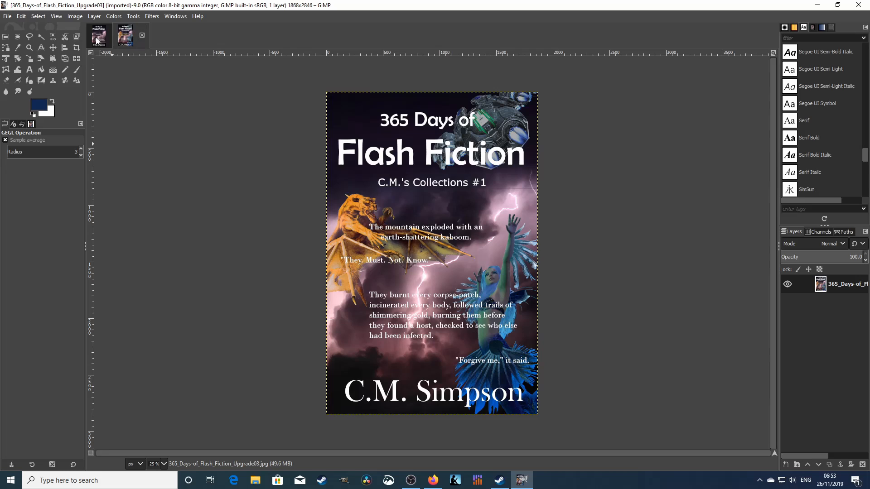
left_click(99, 36)
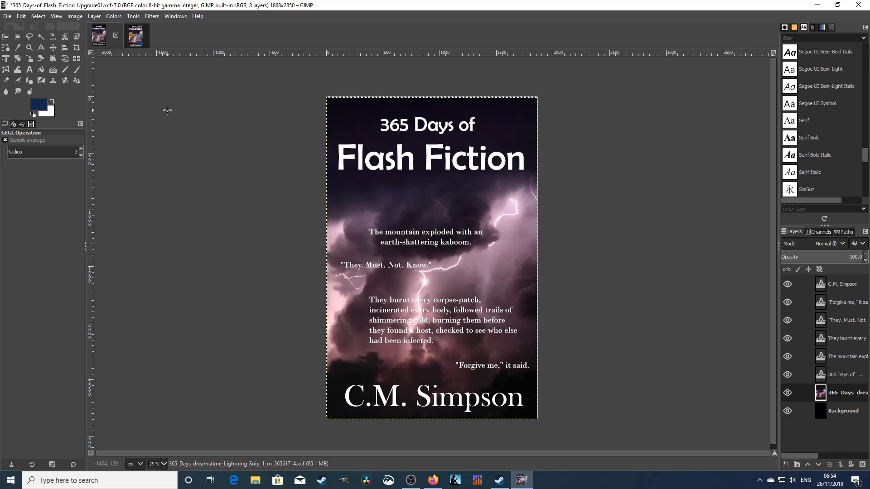
- Browse to the Dreamstime Stock Images folder in Pictures to choose an image to open
left_click(8, 18)
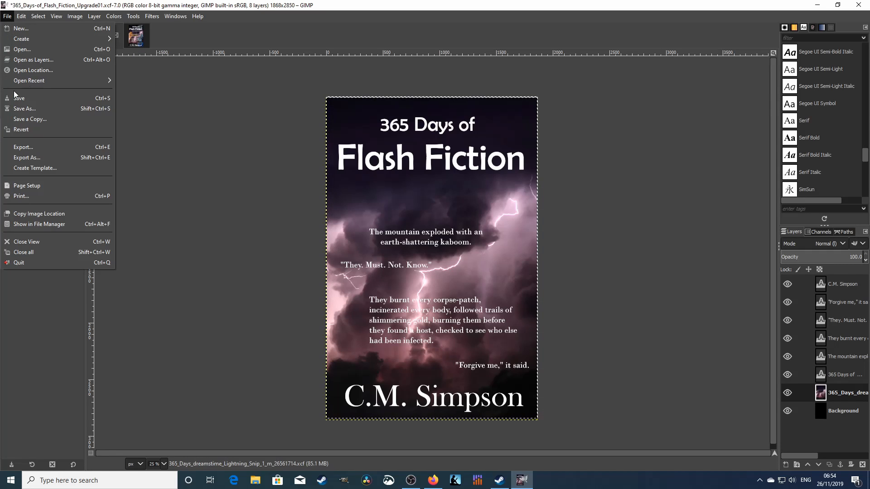
mouse_move(30, 80)
left_click(8, 17)
left_click(8, 17)
left_click(21, 48)
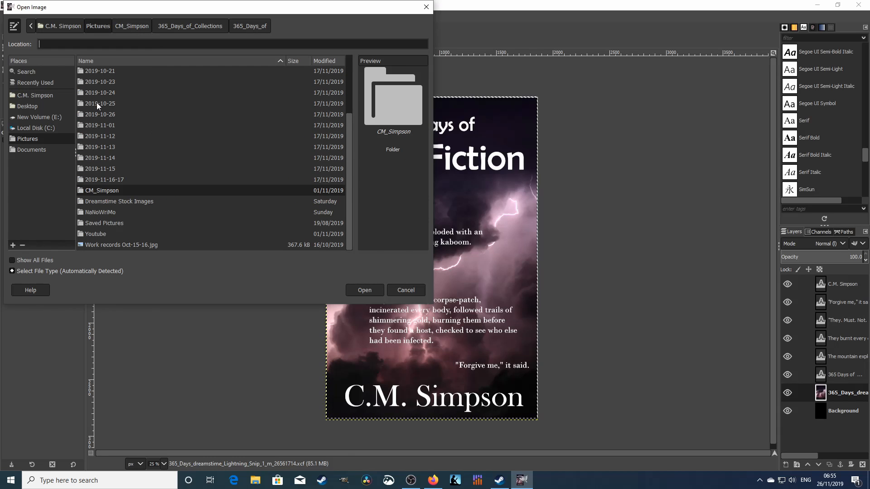
double_click(126, 200)
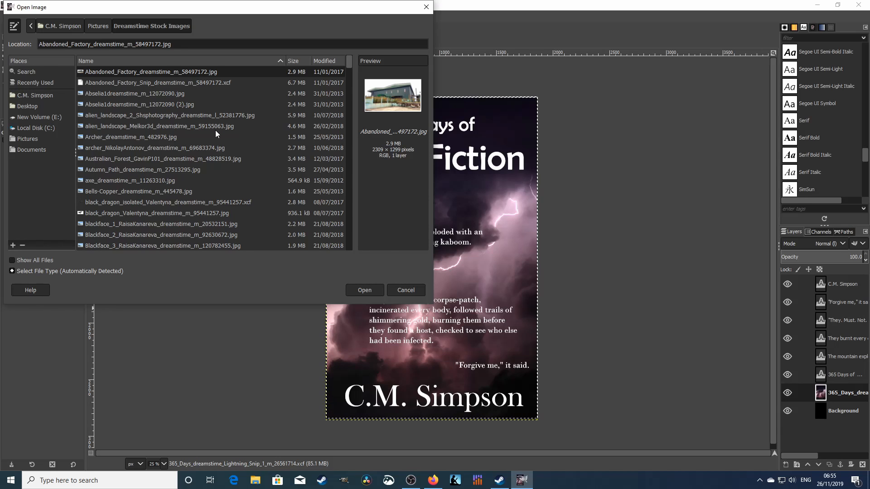
- Open the dragon_3 stock JPG whose file name ends in dreamstime_m_71995161, showing the winged dragon against a blue sky
scroll(215, 131, "down", 3)
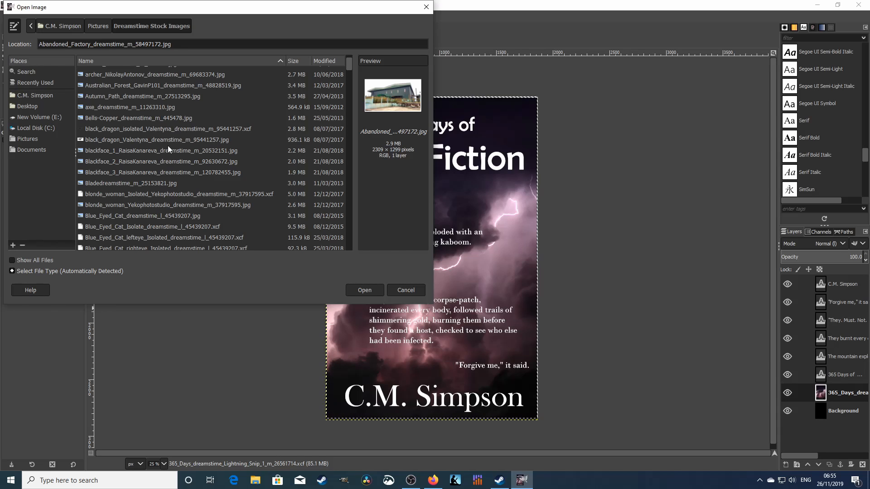
scroll(179, 164, "down", 8)
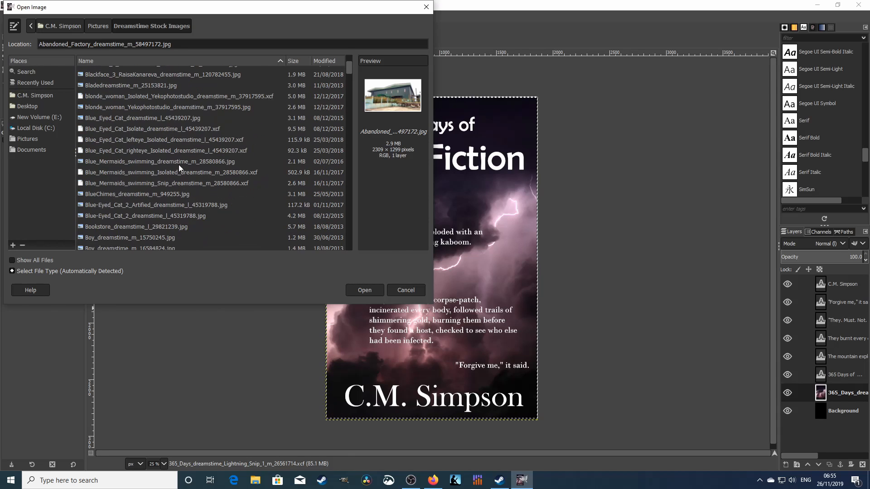
scroll(178, 165, "down", 5)
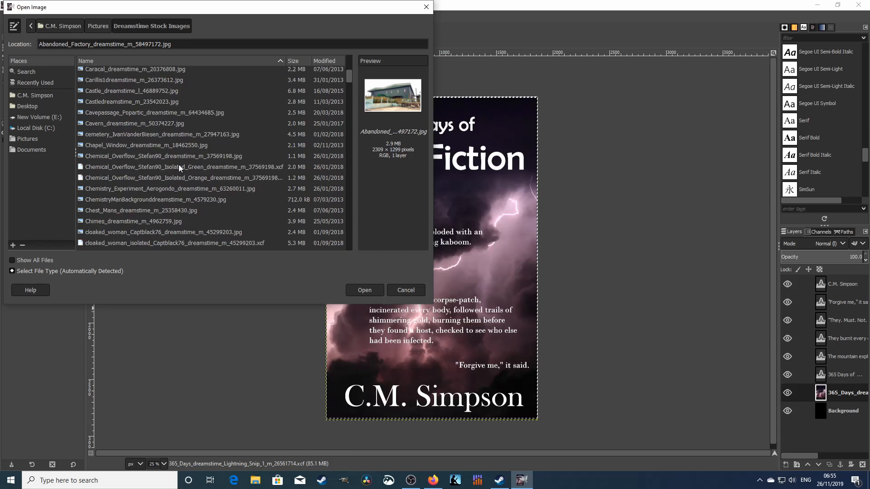
scroll(179, 165, "down", 5)
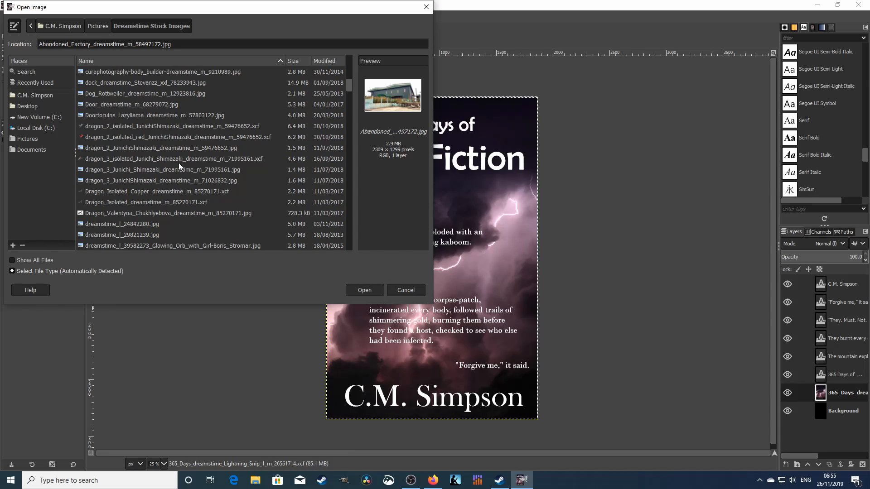
left_click(141, 178)
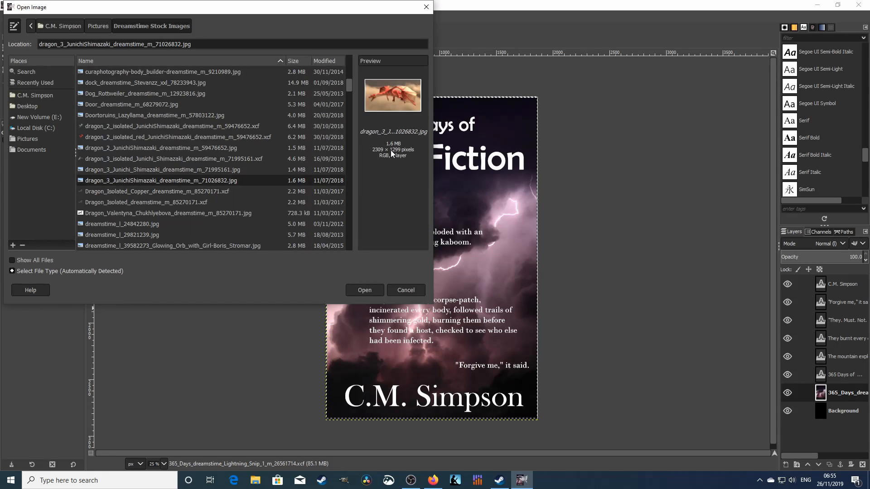
left_click(144, 170)
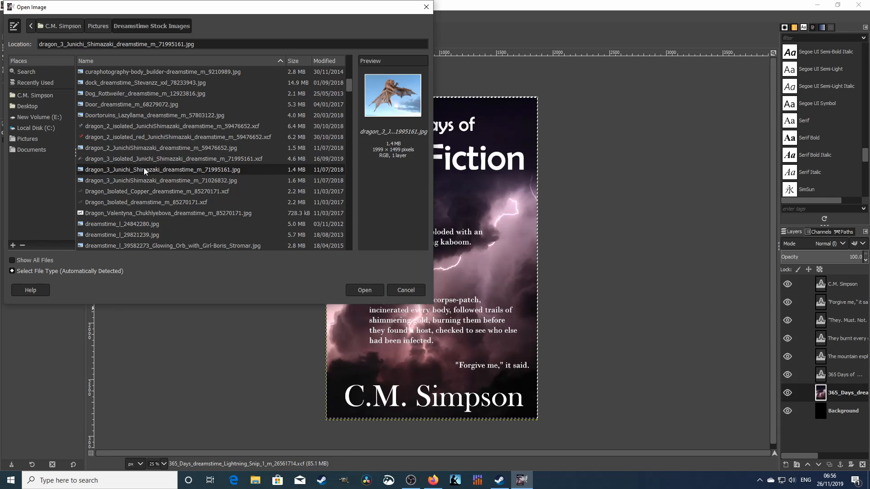
left_click(368, 290)
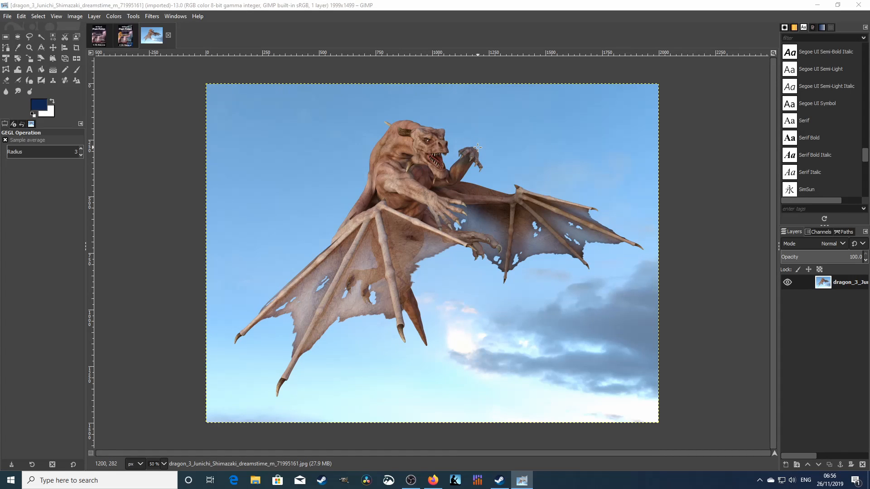
- Clear the blue sky around the dragon with Select by Color, deleting the upper, middle, lower and pale cyan colour areas
left_click(53, 37)
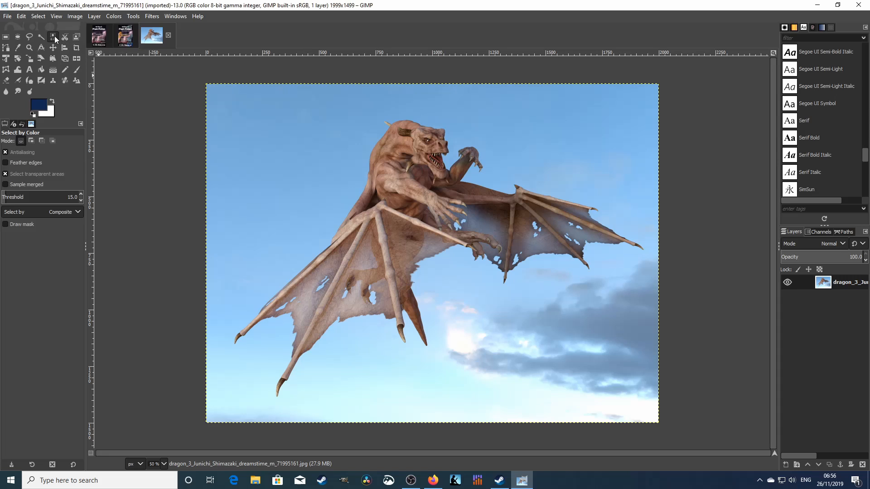
left_click(293, 175)
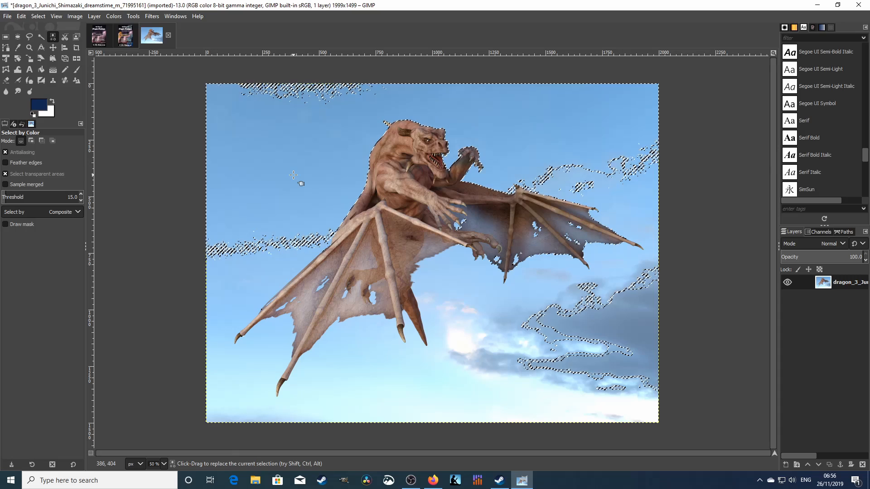
key("Delete")
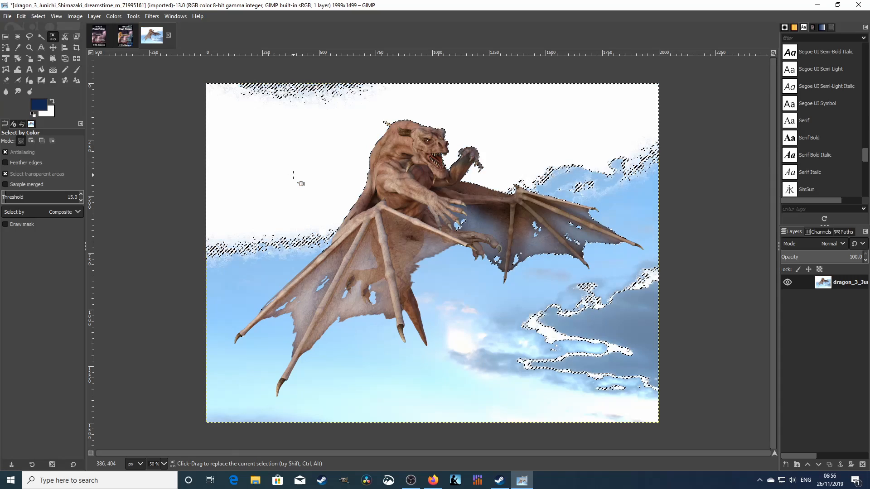
left_click(232, 277)
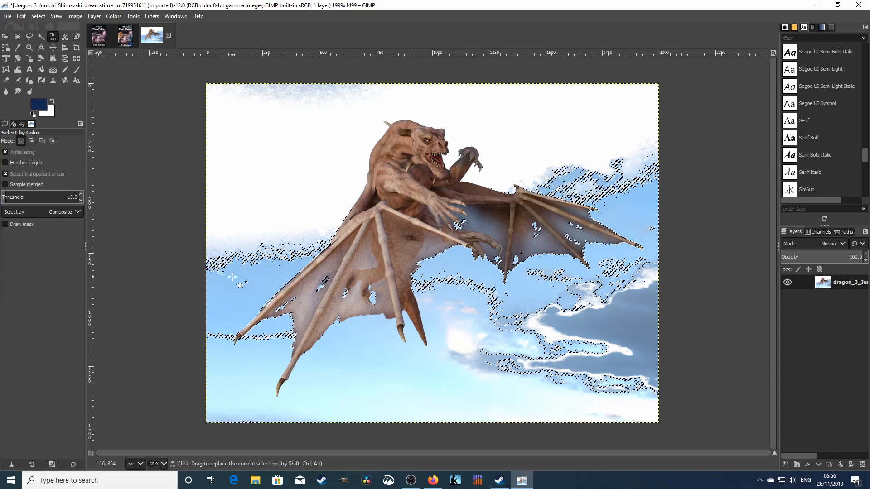
key("Delete")
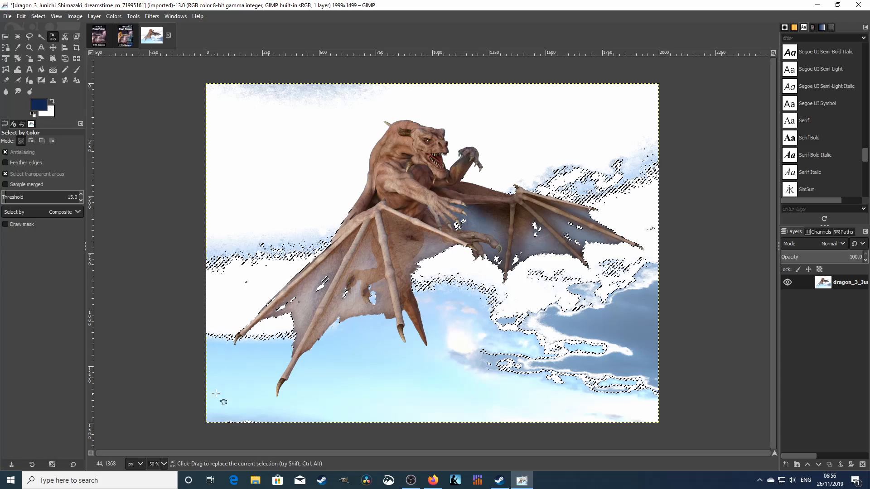
left_click(237, 370)
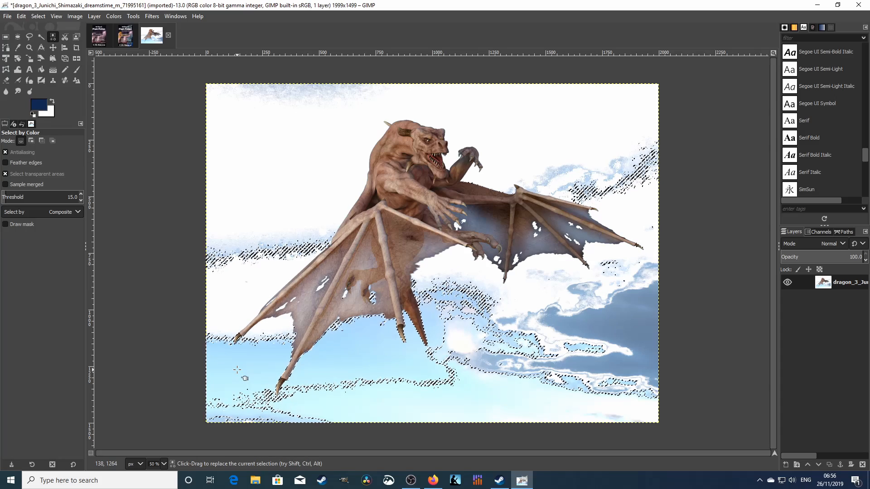
key("Delete")
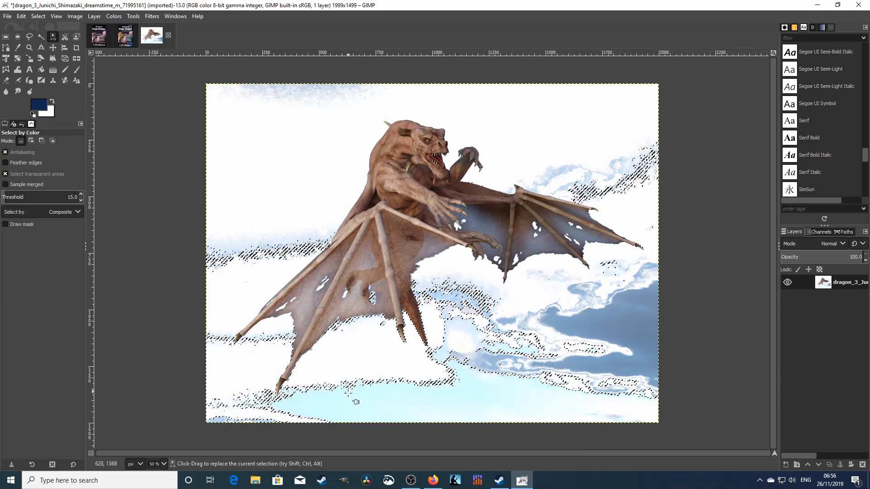
left_click(369, 399)
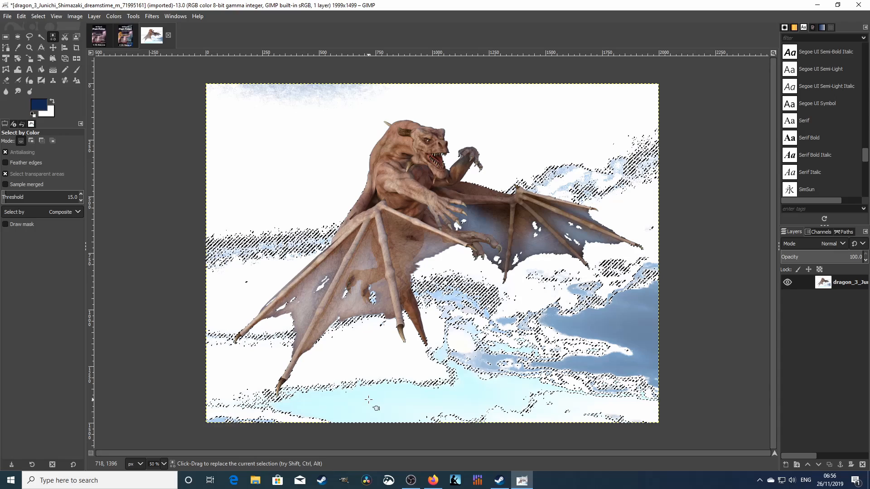
key("Delete")
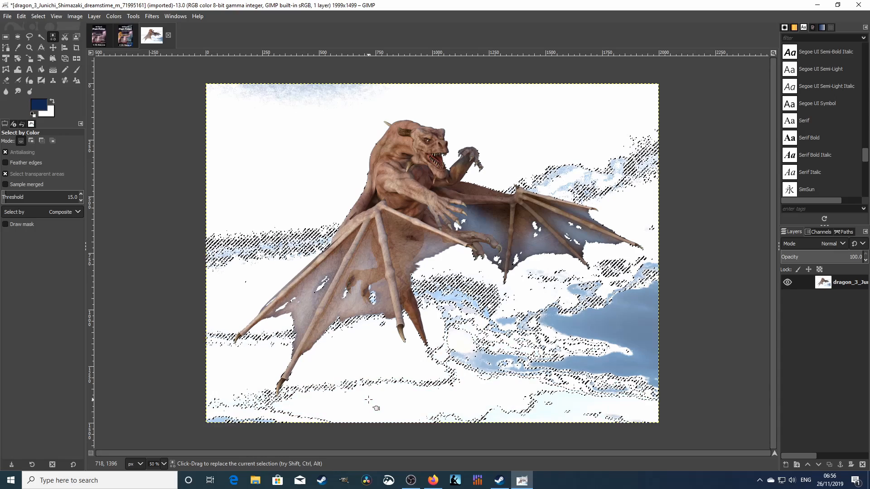
- Select by colour and delete the grey-blue clouds and the faint blue remnants around the dragon
left_click(620, 322)
key("Delete")
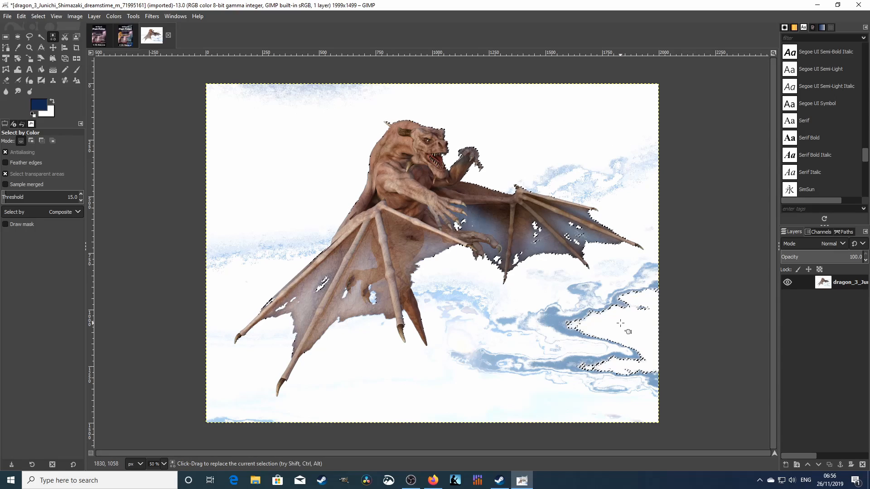
left_click(553, 321)
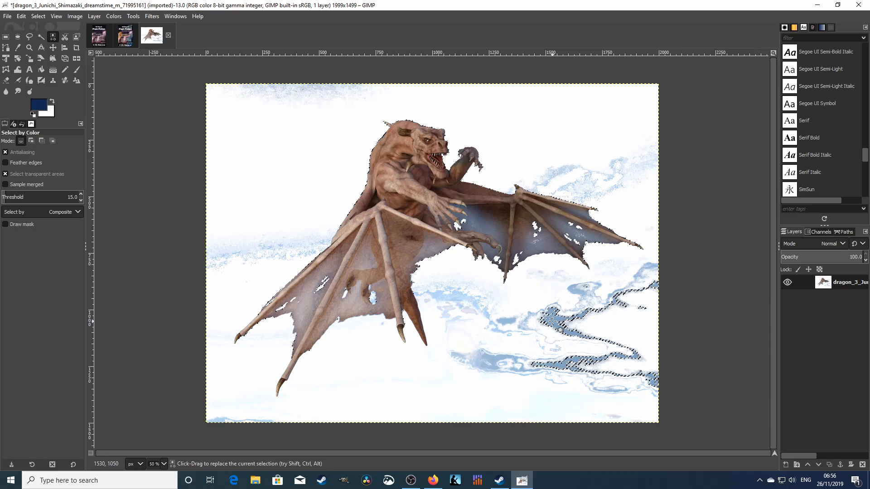
key("Delete")
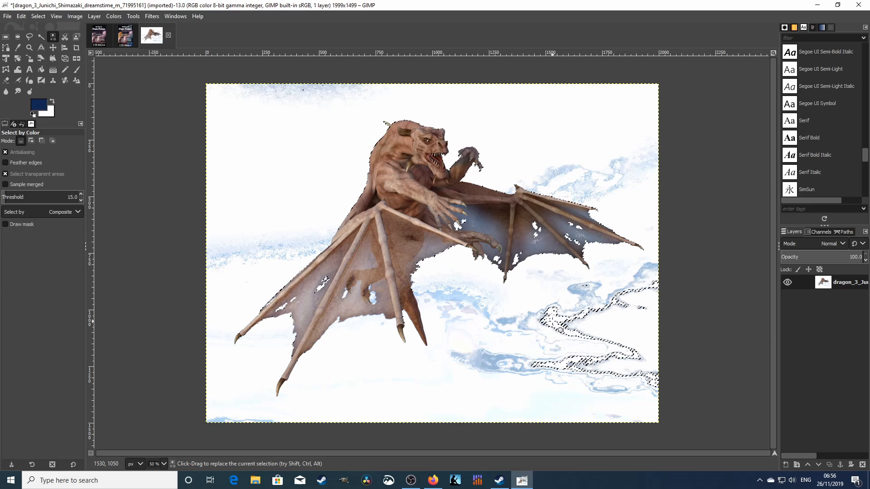
left_click(575, 290)
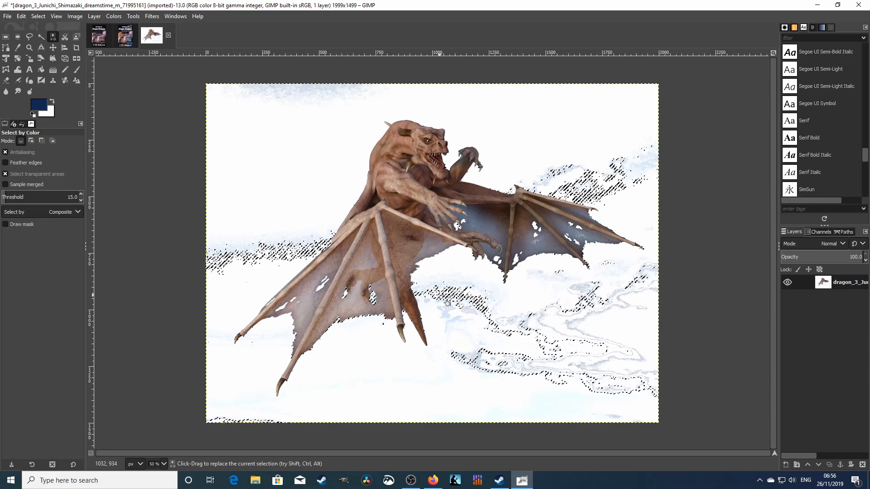
left_click(445, 316)
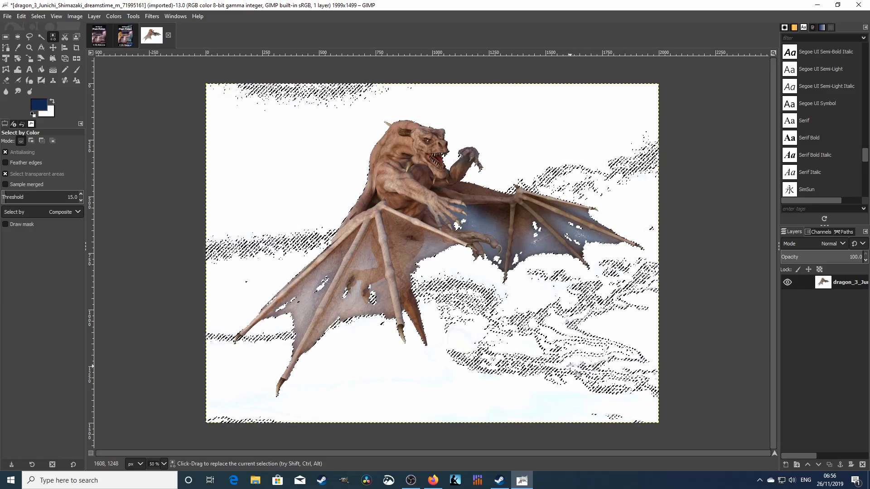
- Select the white background by colour, add an alpha channel to the dragon layer, and delete the background to transparency
left_click(587, 372)
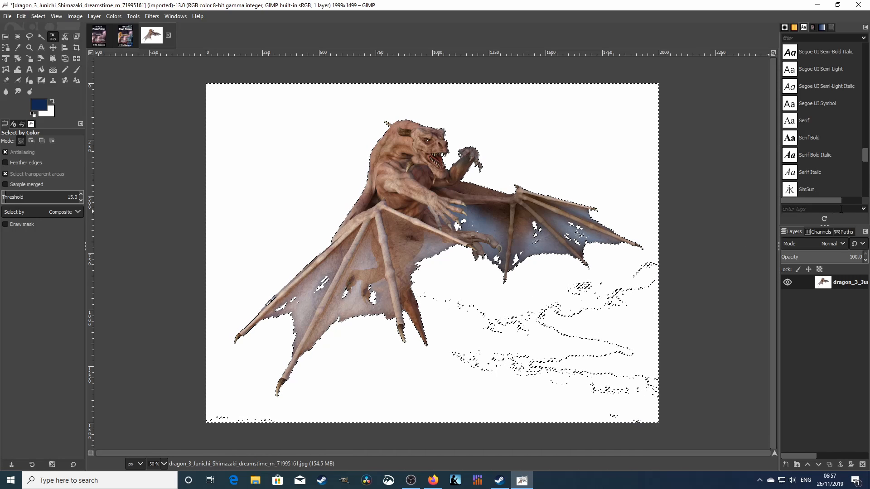
right_click(823, 283)
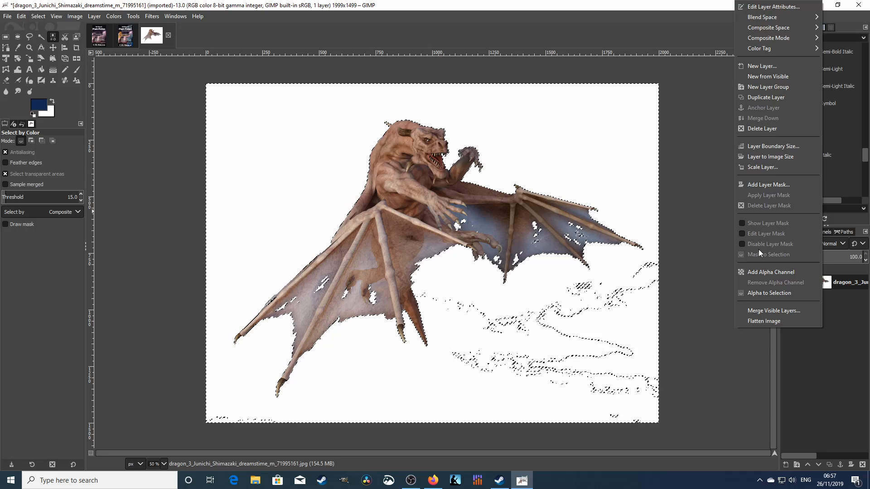
left_click(763, 271)
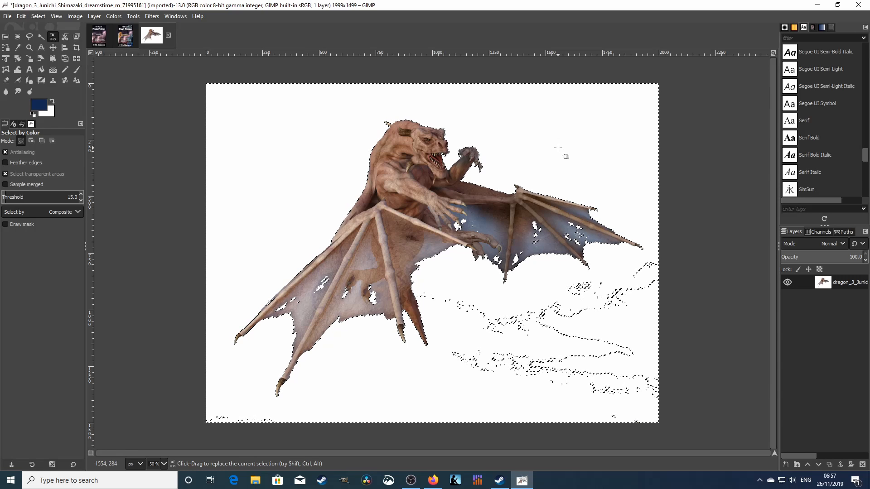
key("Delete")
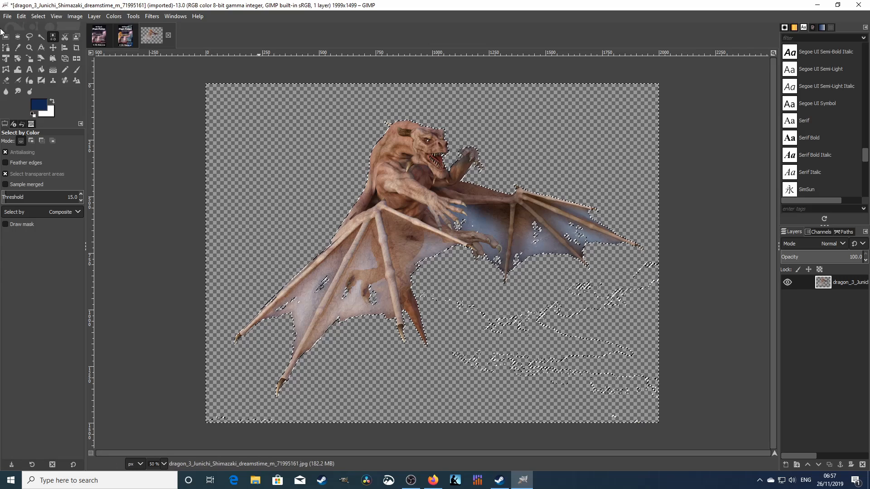
- Apply Color Balance to the current selection, shifting the midtones toward yellow with Yellow-Blue at -28.3
left_click(114, 16)
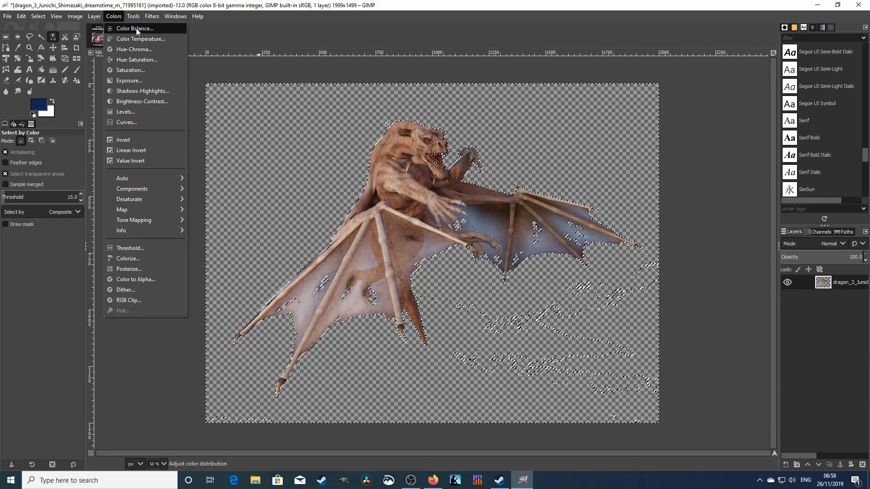
left_click(136, 28)
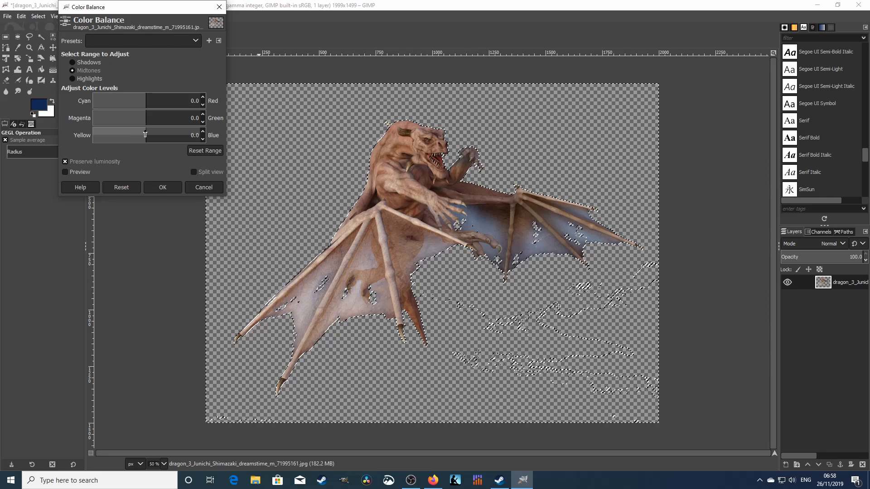
mouse_move(145, 135)
left_mouse_down()
mouse_move(124, 132)
mouse_move(136, 133)
left_mouse_up()
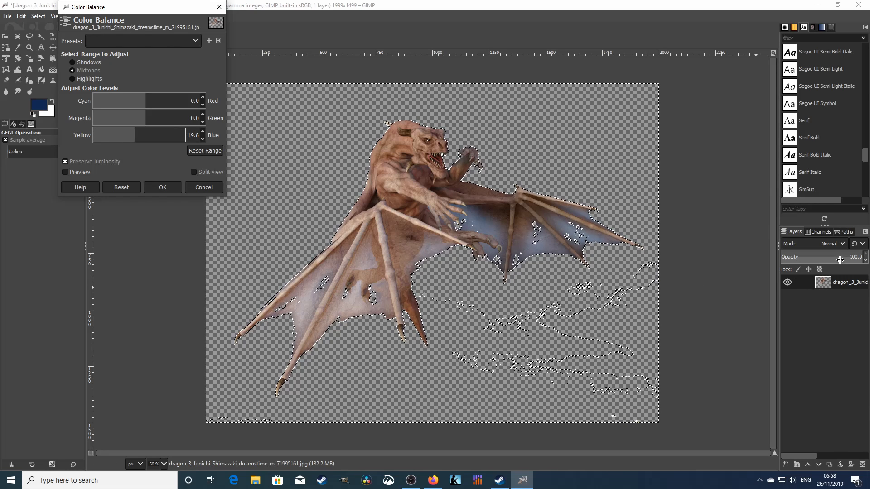
left_click(852, 284)
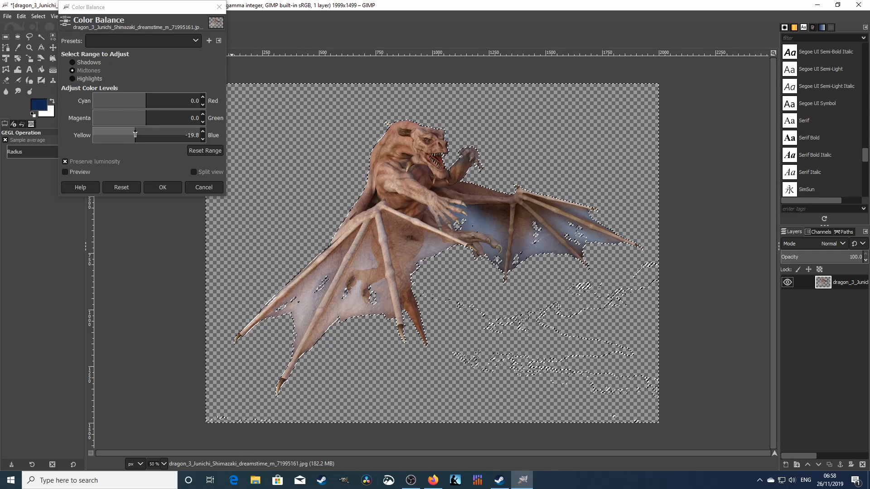
mouse_move(135, 134)
left_mouse_down()
mouse_move(106, 134)
mouse_move(131, 136)
left_mouse_up()
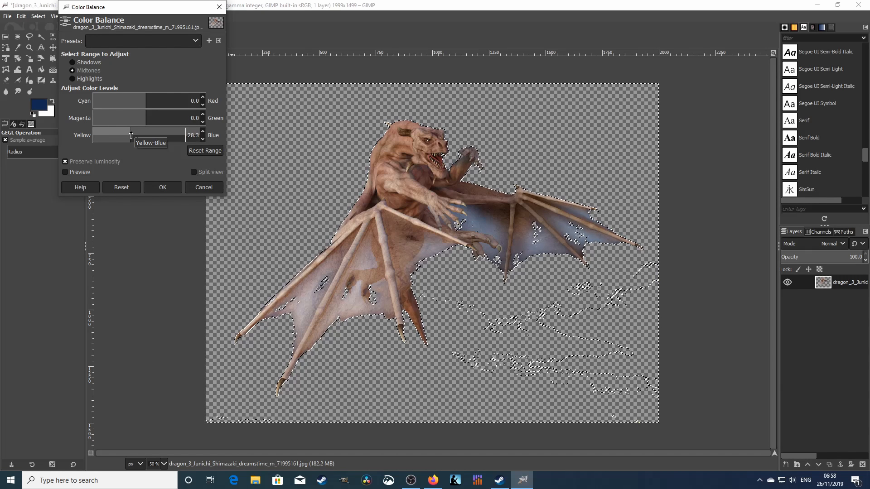
left_click(172, 190)
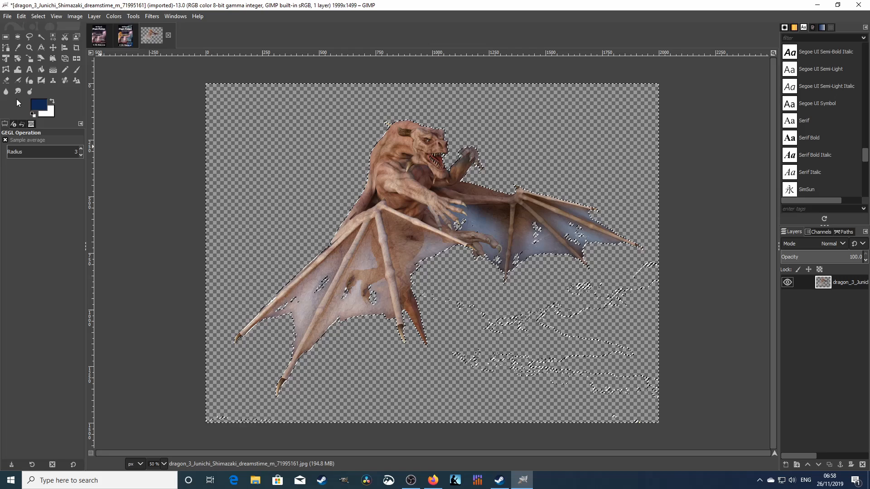
- Select a rectangle of about 1900 × 1376 px around the dragon and try Color Balance with midtone Yellow-Blue at 4.6
left_click(5, 37)
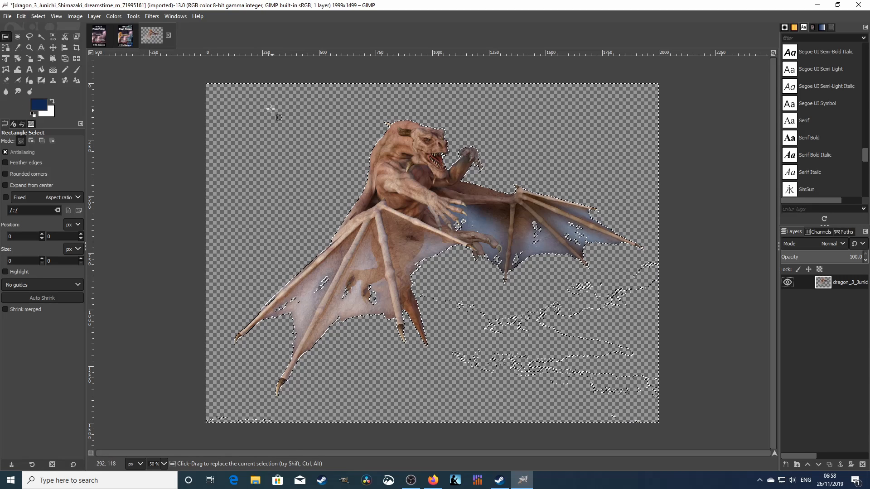
left_click_drag(219, 91, 648, 401)
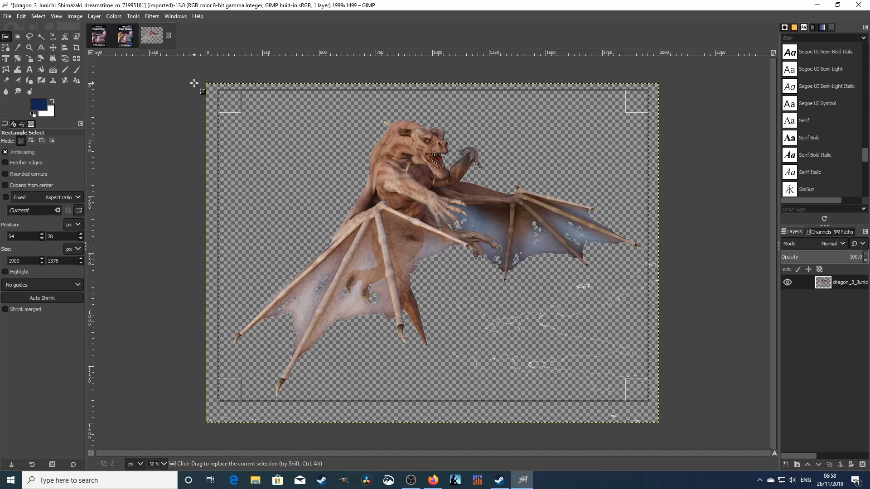
left_click(114, 17)
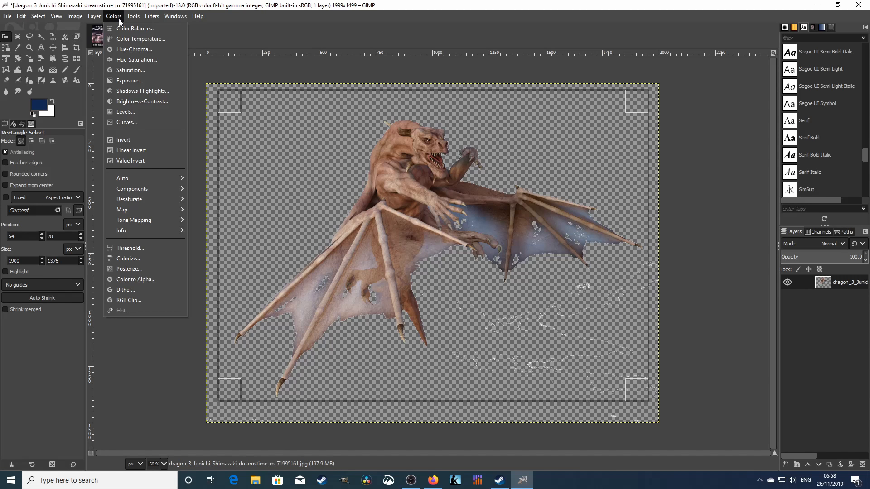
left_click(126, 28)
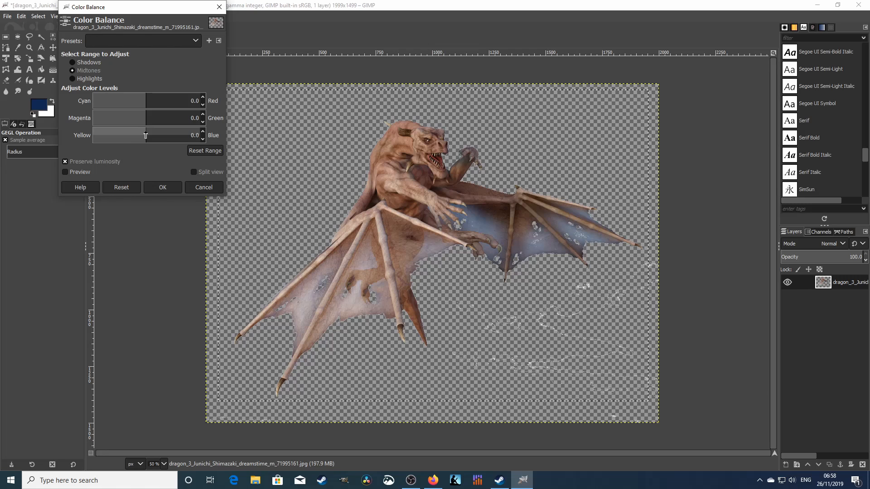
mouse_move(146, 135)
left_mouse_down()
mouse_move(99, 135)
mouse_move(195, 139)
mouse_move(134, 136)
mouse_move(149, 137)
left_mouse_up()
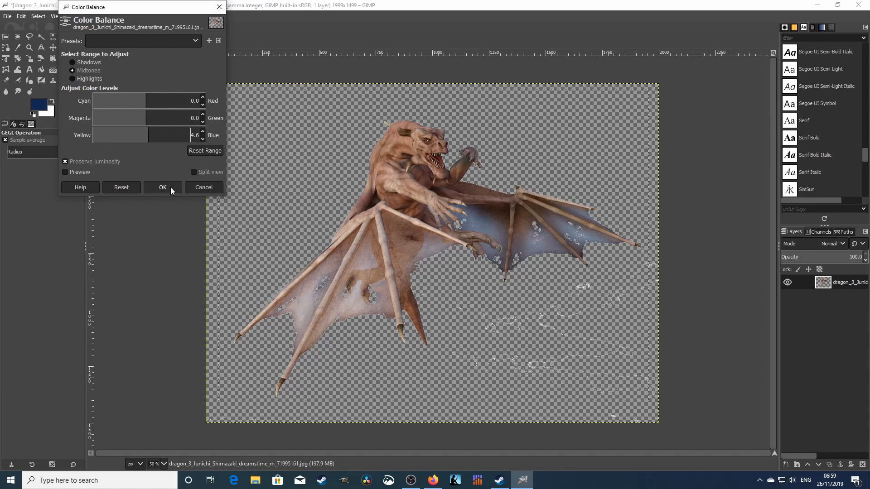
left_click(203, 187)
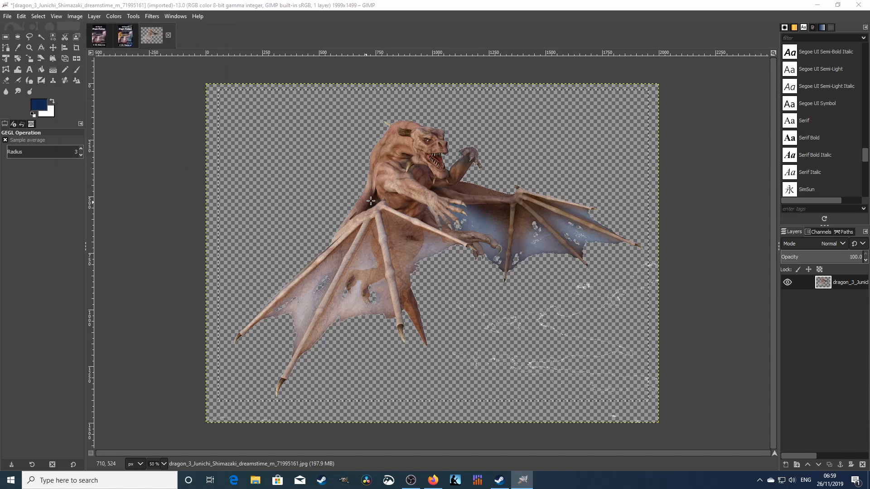
key("ctrl+shift+f")
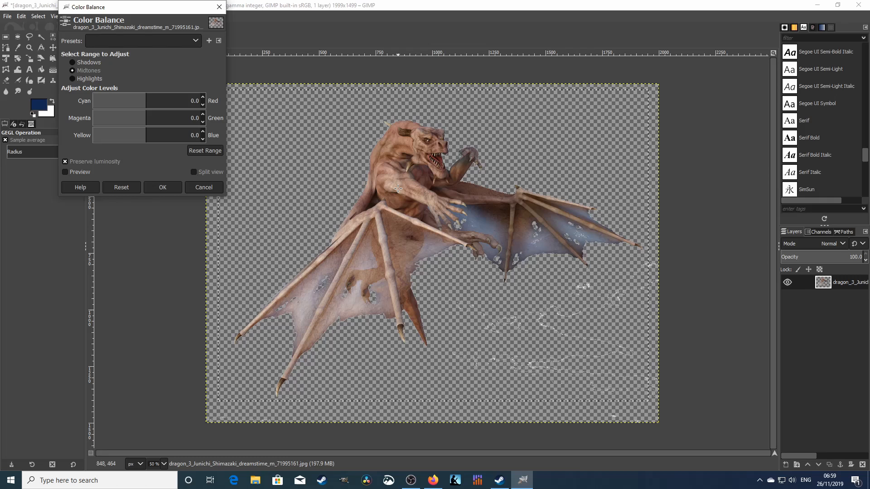
left_click(203, 187)
- Clear the rectangular selection and select the entire dragon image
left_click(53, 47)
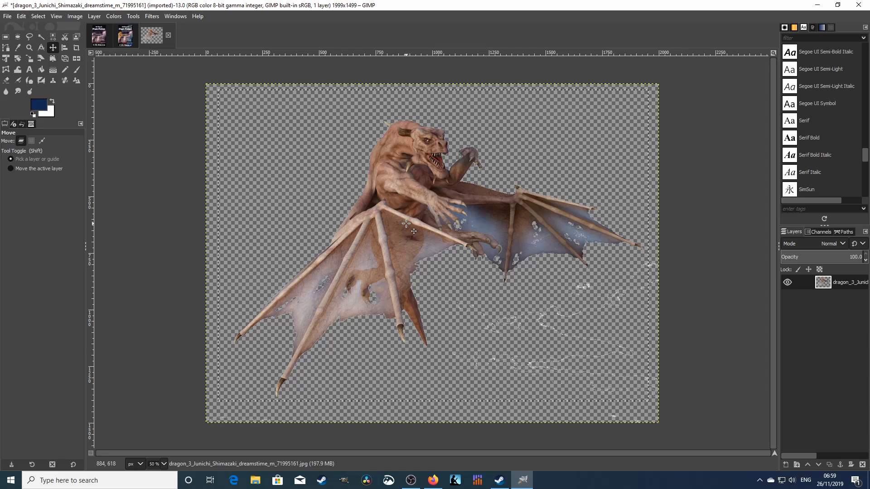
left_click(37, 16)
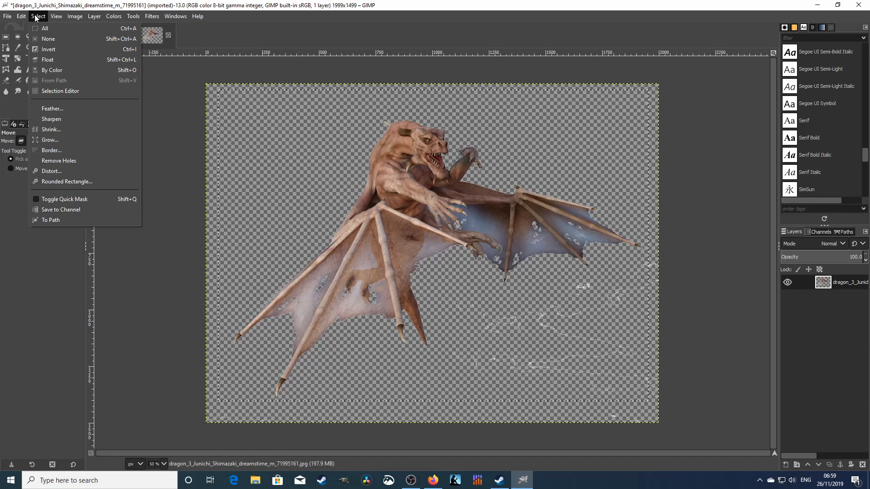
left_click(42, 40)
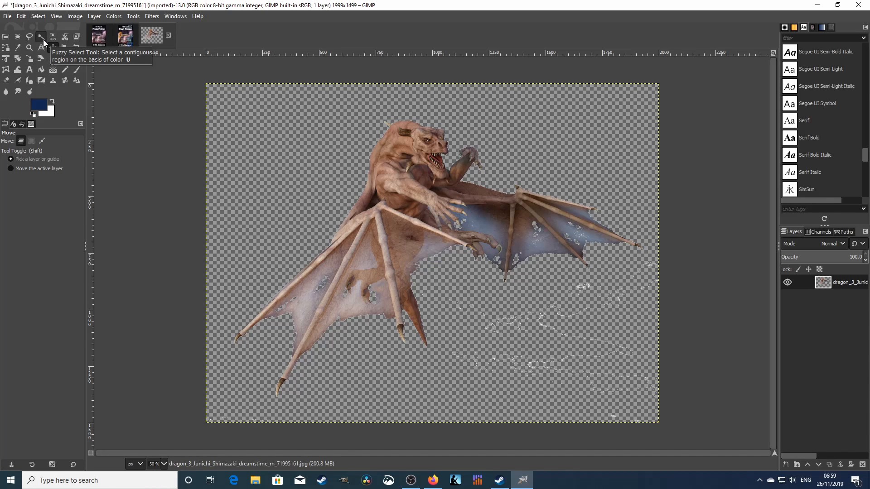
left_click(35, 16)
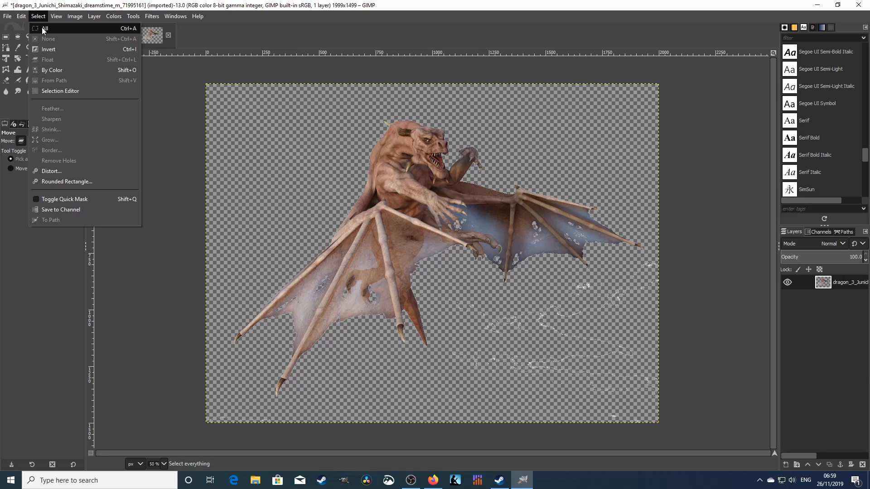
left_click(44, 28)
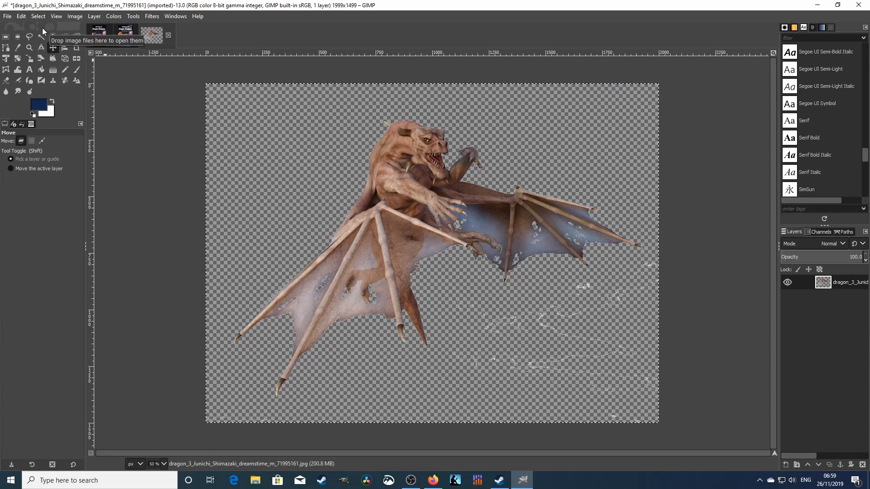
- Try Color Balance on the whole image with midtone Yellow-Blue at -19.0 and Cyan-Red at -64.6
left_click(116, 16)
left_click(126, 29)
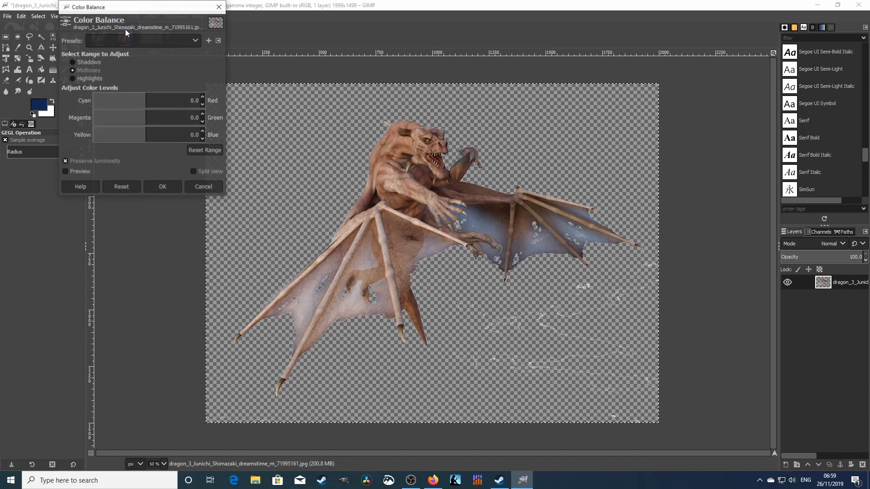
left_click(145, 134)
mouse_move(144, 135)
left_mouse_down()
mouse_move(86, 131)
mouse_move(199, 134)
mouse_move(135, 134)
left_mouse_up()
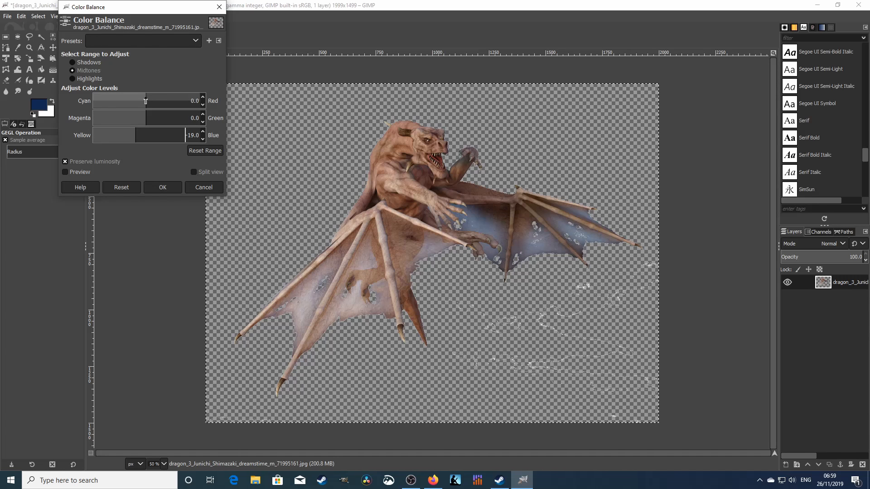
left_click_drag(142, 100, 116, 100)
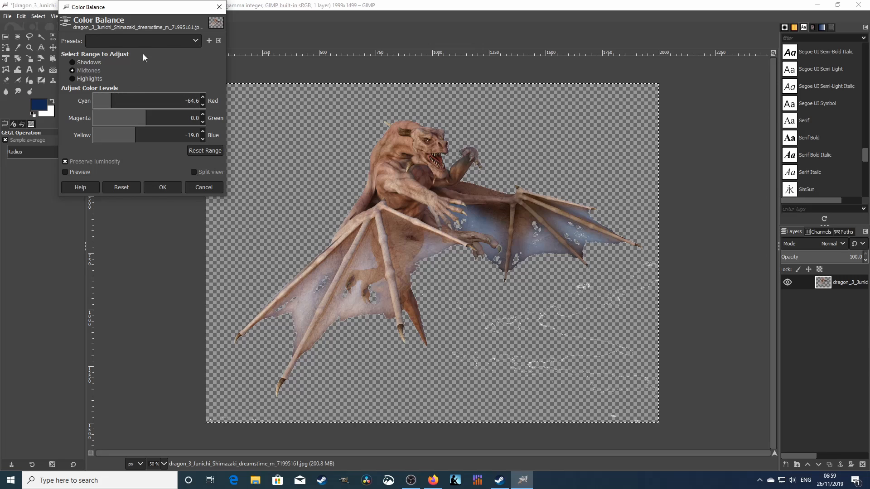
left_click(213, 187)
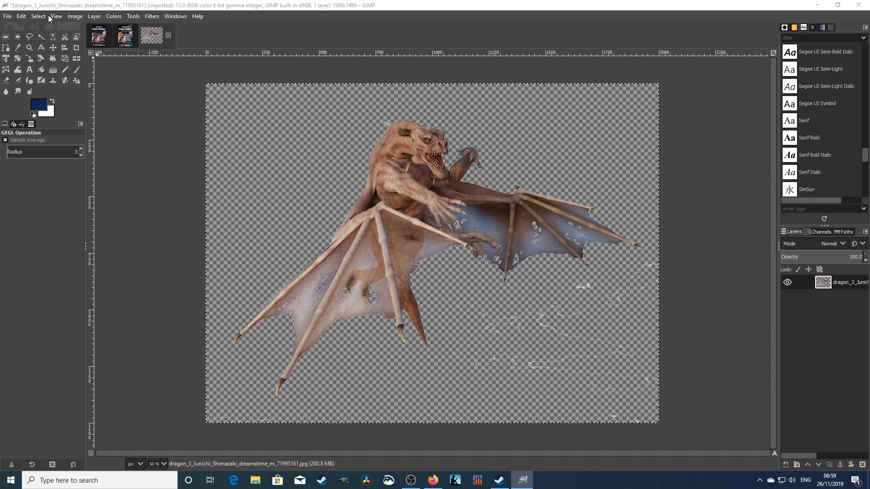
left_click(73, 18)
left_click(96, 18)
left_click(97, 18)
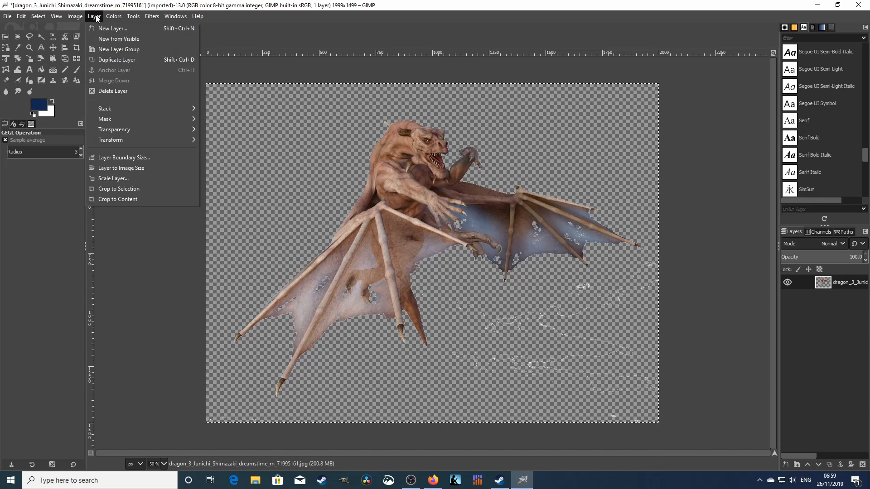
left_click(96, 18)
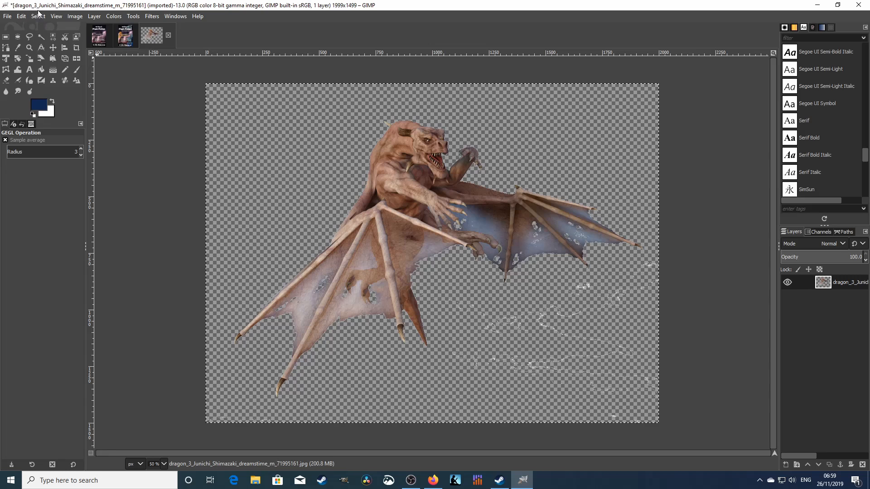
- Select everything again and try Color Balance with midtone Cyan-Red at 100
left_click(36, 18)
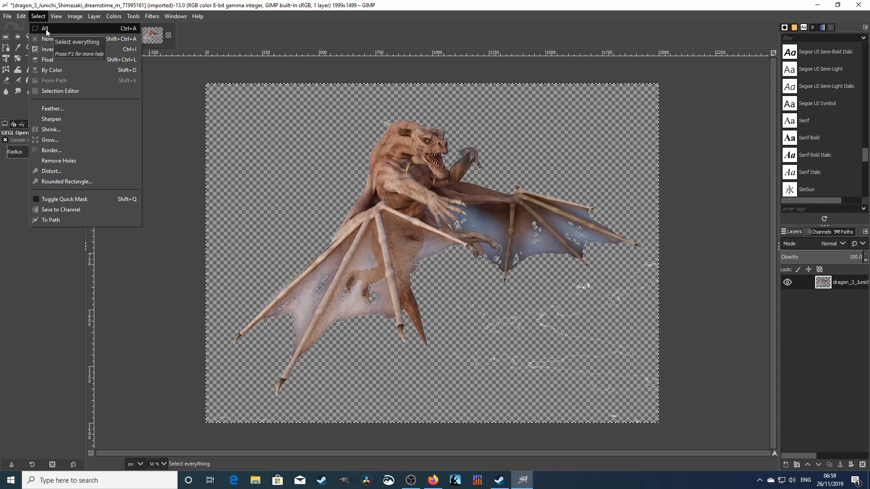
left_click(46, 29)
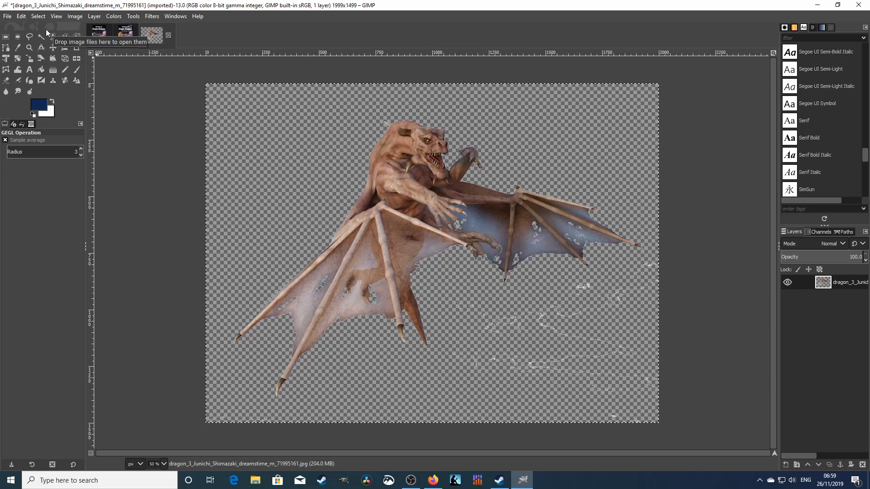
left_click(114, 16)
left_click(121, 27)
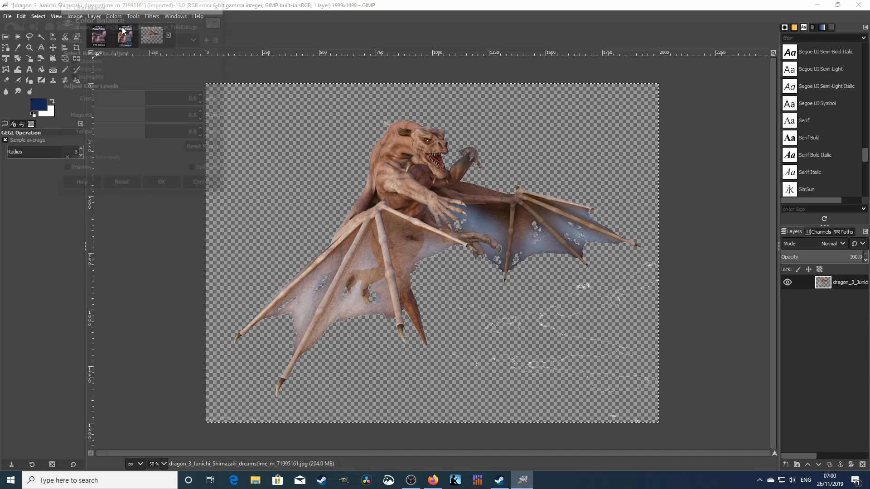
left_click_drag(149, 100, 190, 99)
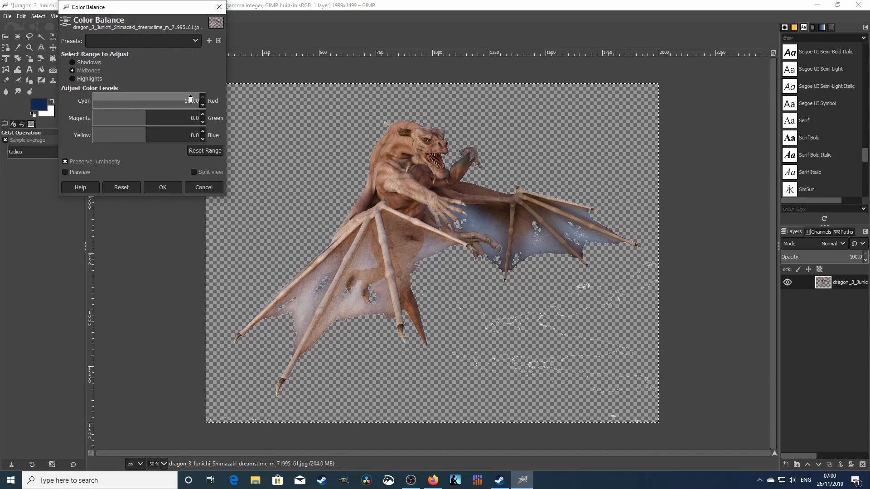
left_click(203, 188)
- Save the image as an XCF in Dreamstime Stock Images, inserting "isolate2_" after "dragon_3_" in the file name
left_click(7, 16)
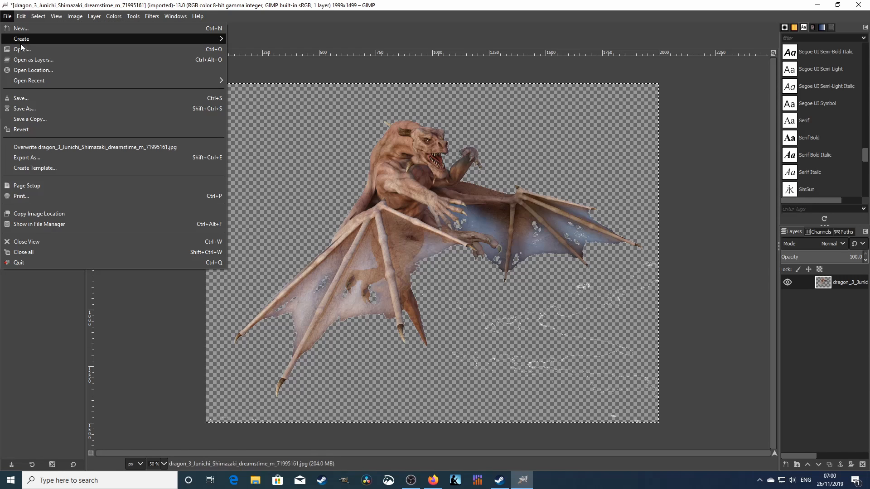
left_click(27, 97)
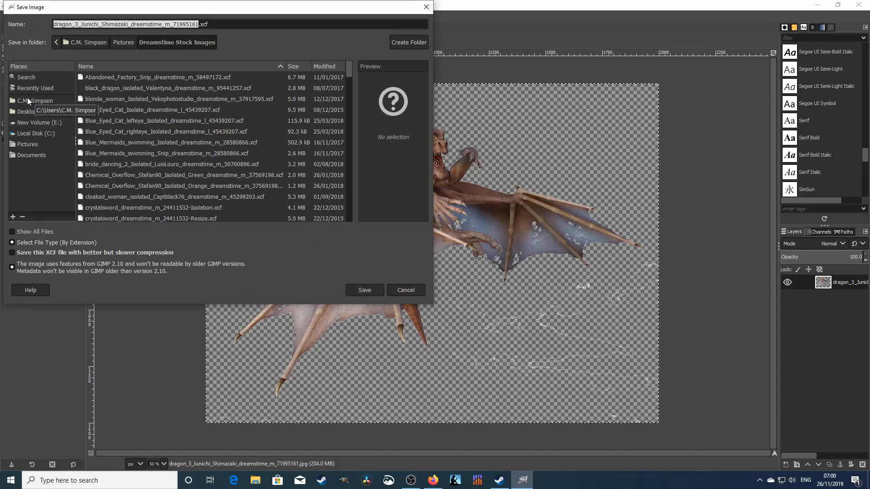
left_click(82, 24)
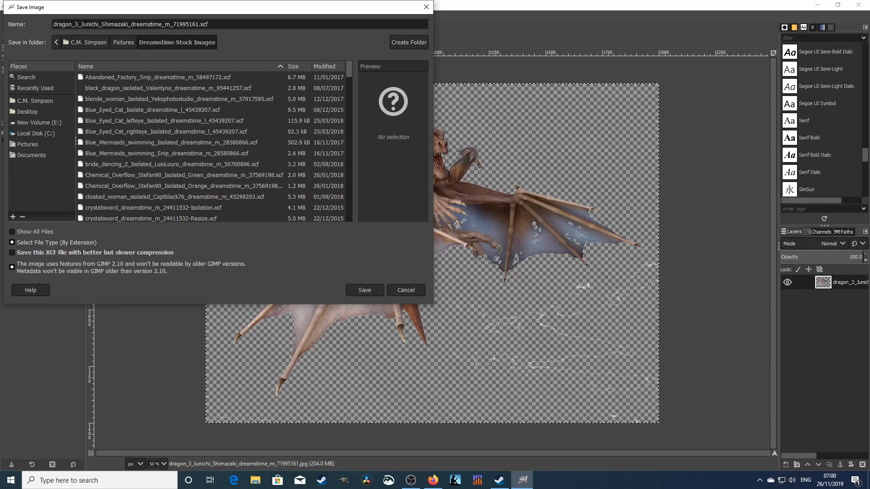
type("isolate")
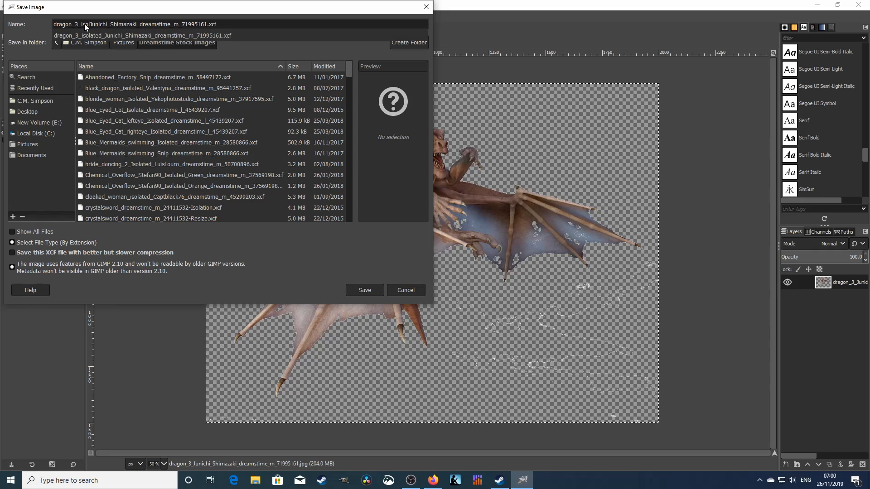
type("2_")
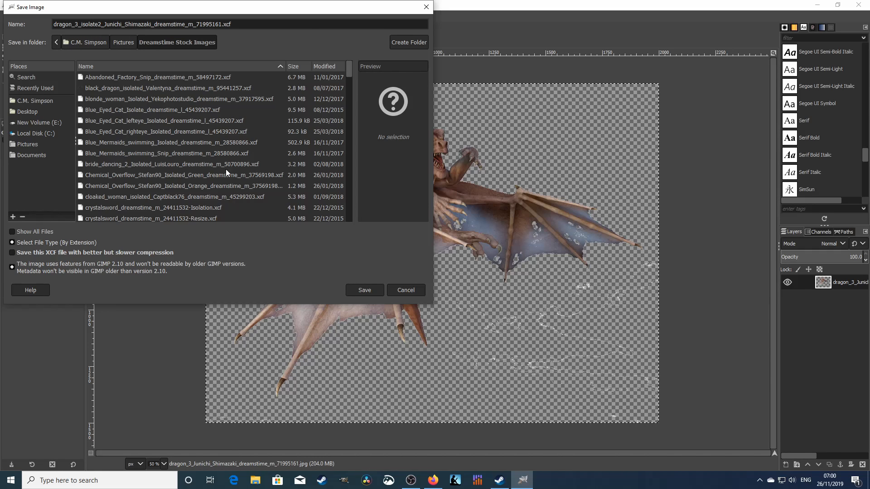
left_click(364, 291)
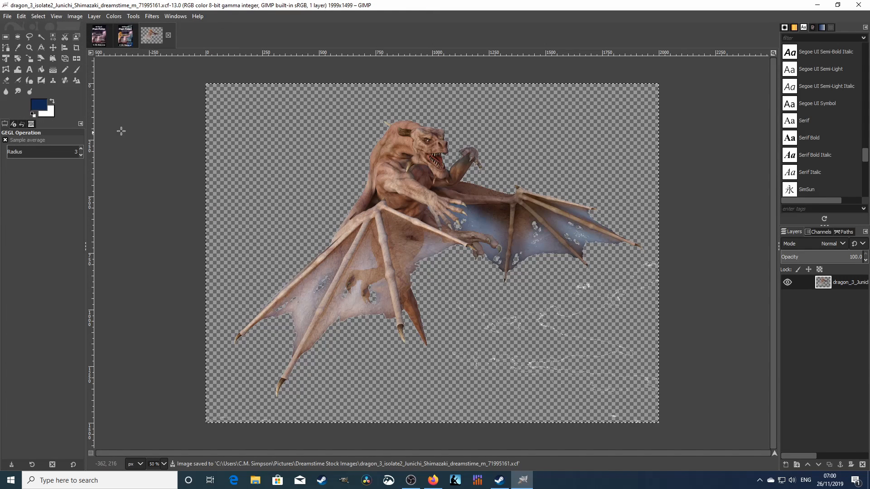
left_click(114, 16)
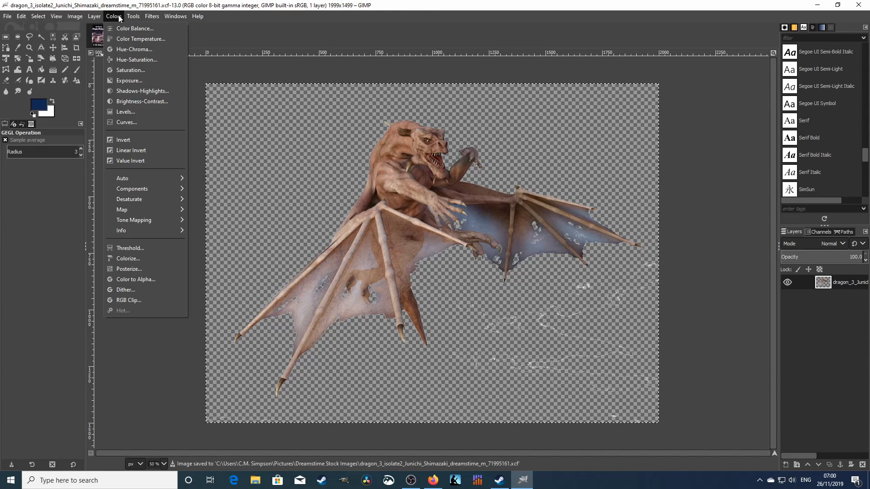
left_click(118, 28)
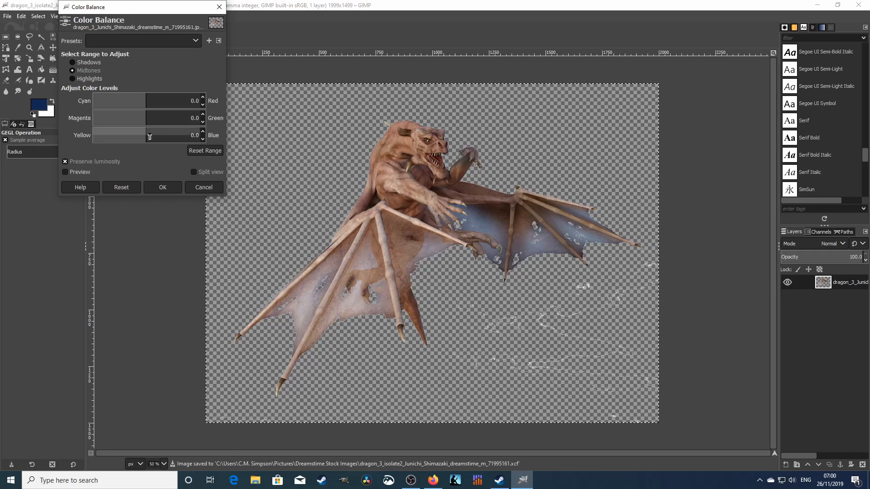
left_click_drag(146, 135, 115, 135)
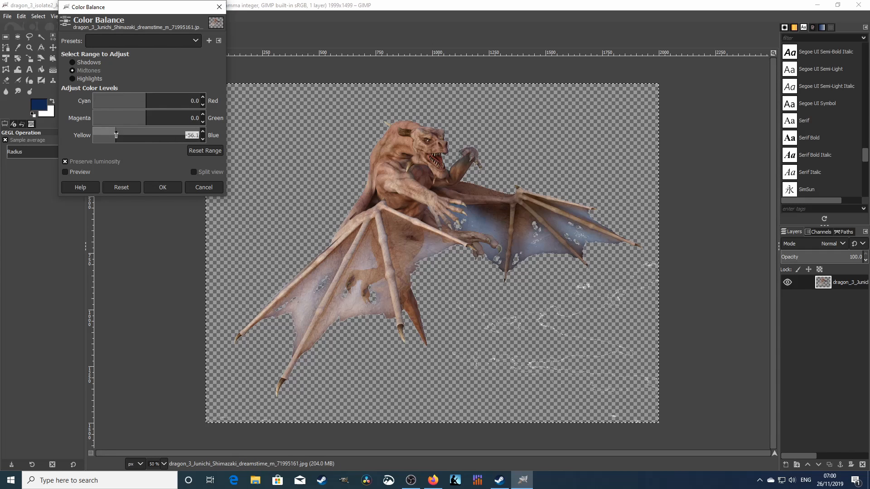
left_click(204, 187)
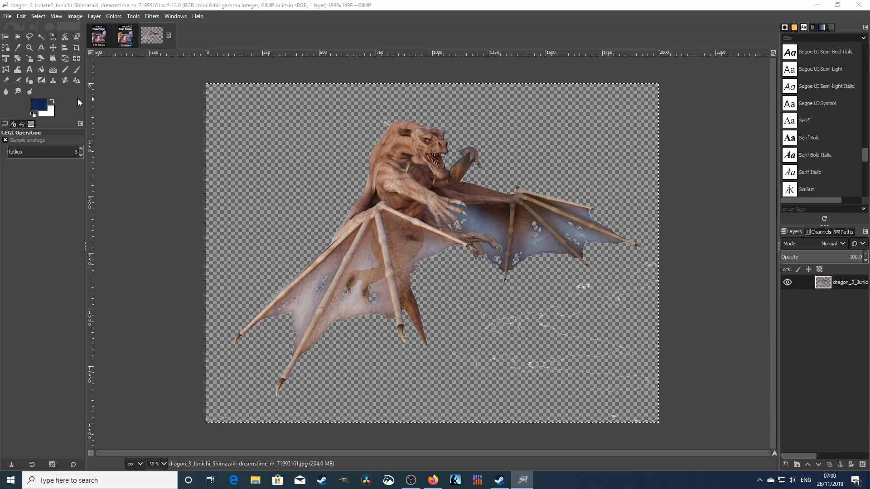
- Close the dragon image and add the dragon_3_isolate2 XCF from Dreamstime Stock Images to the layered book cover as a new layer
left_click(168, 37)
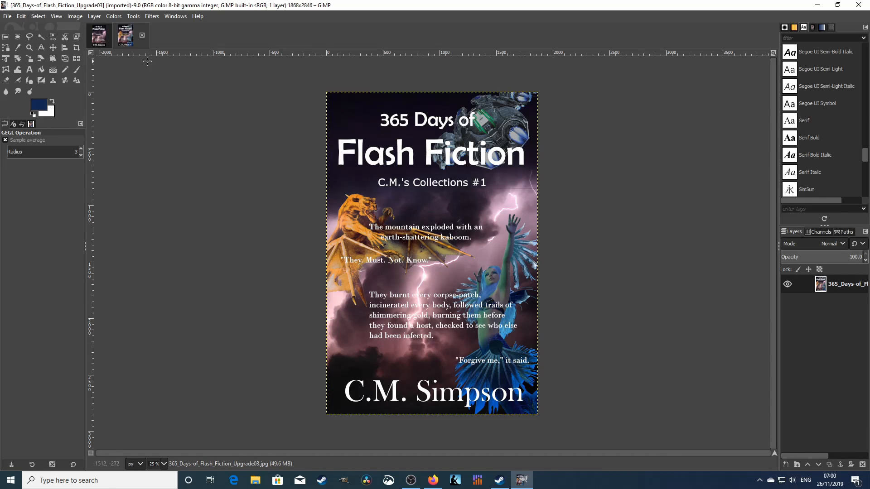
left_click(99, 35)
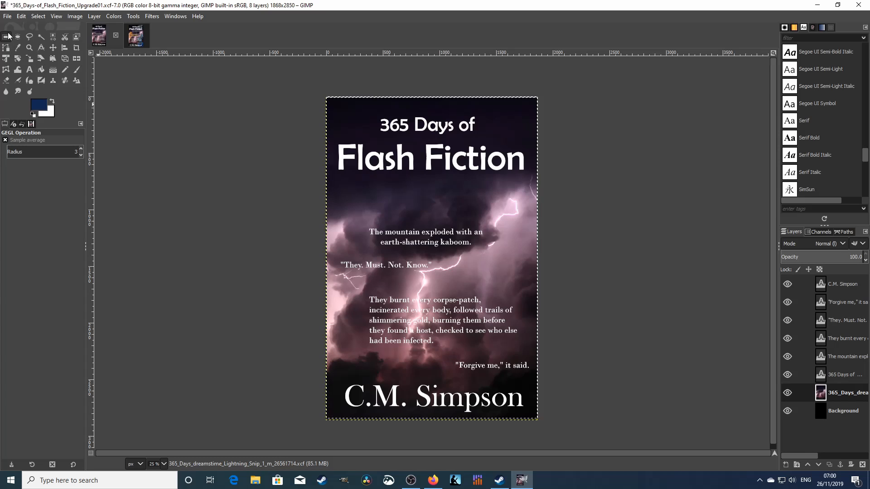
left_click(8, 17)
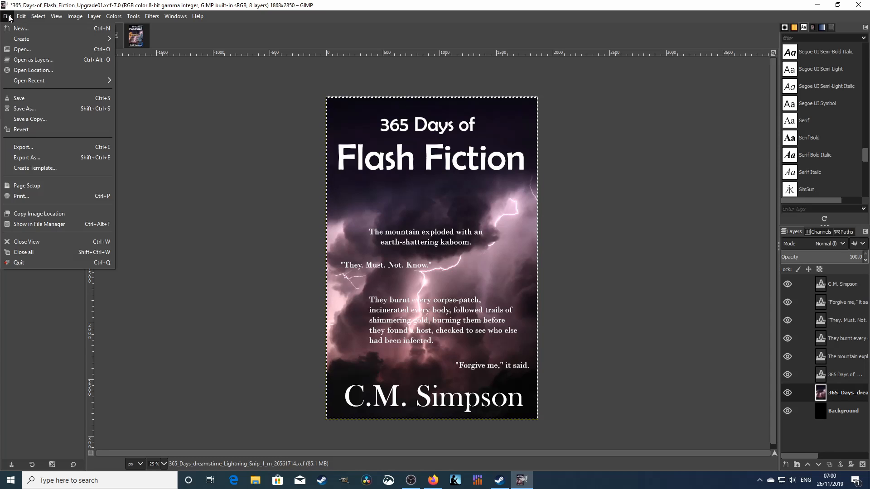
left_click(29, 60)
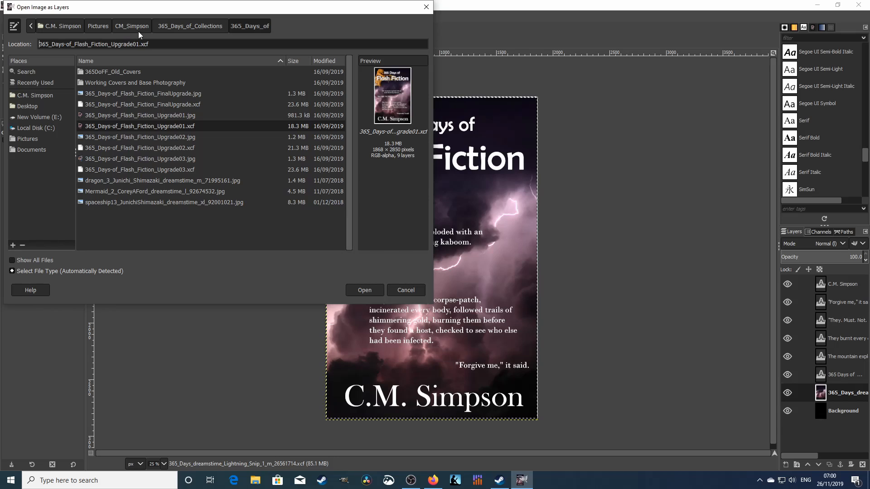
left_click(95, 26)
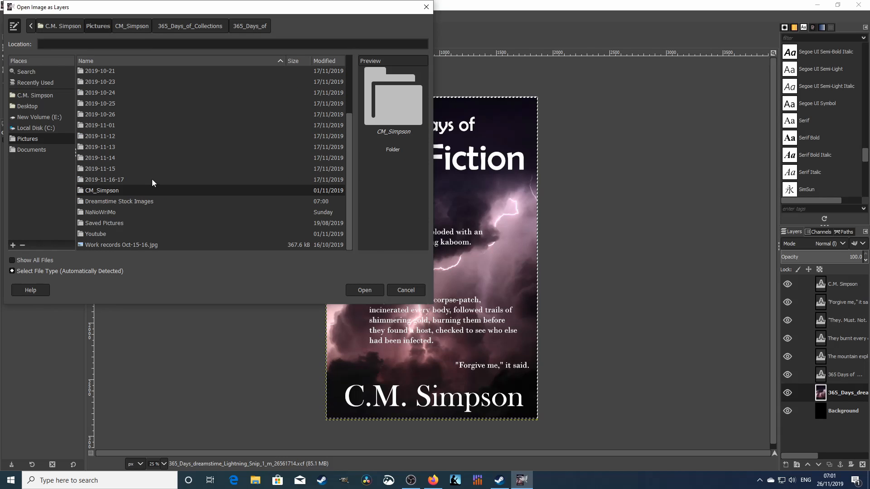
double_click(134, 202)
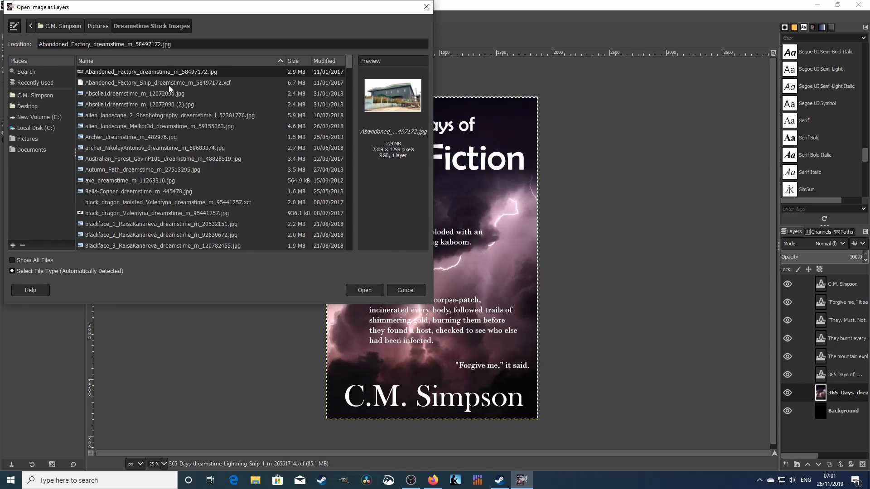
scroll(169, 85, "down", 10)
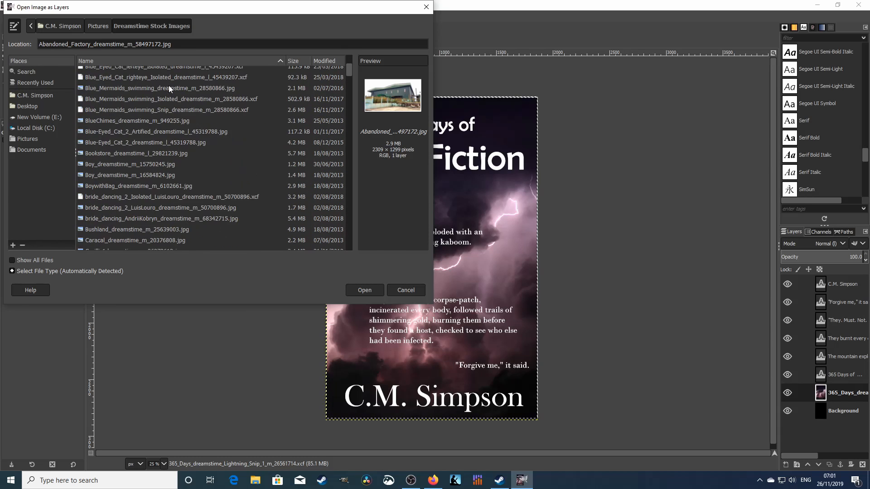
scroll(169, 85, "down", 15)
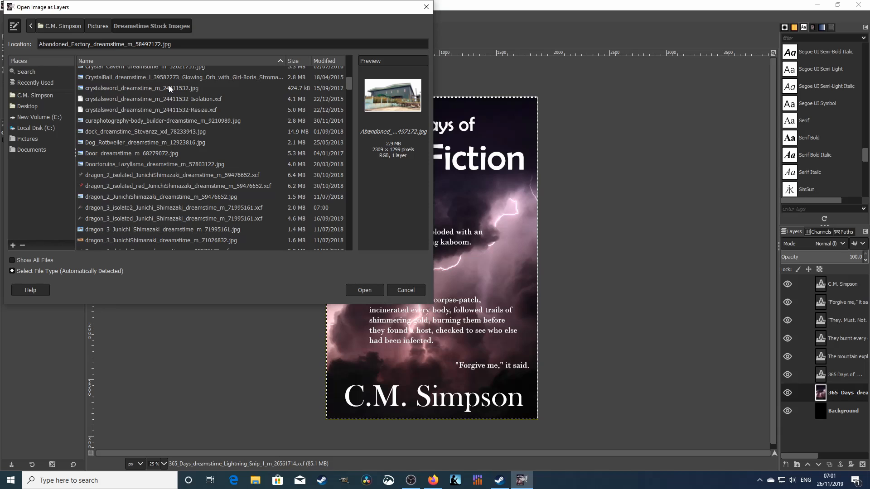
scroll(169, 85, "down", 3)
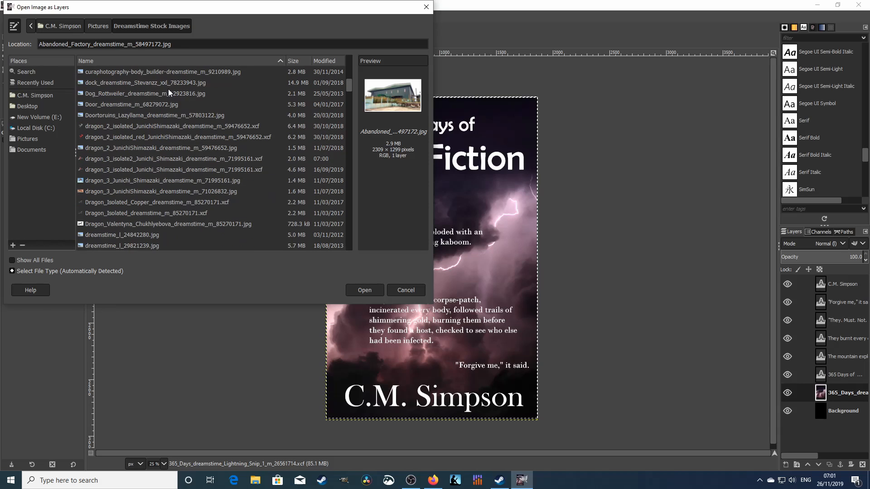
left_click(134, 159)
double_click(133, 156)
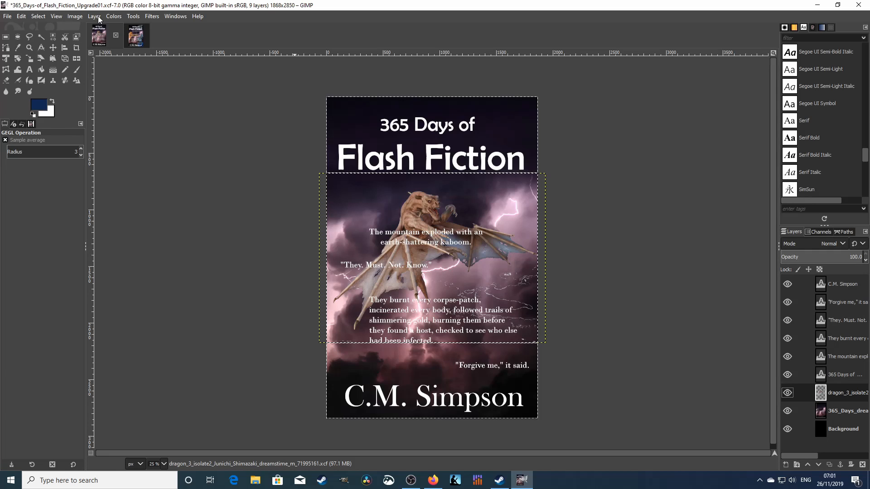
left_click(116, 17)
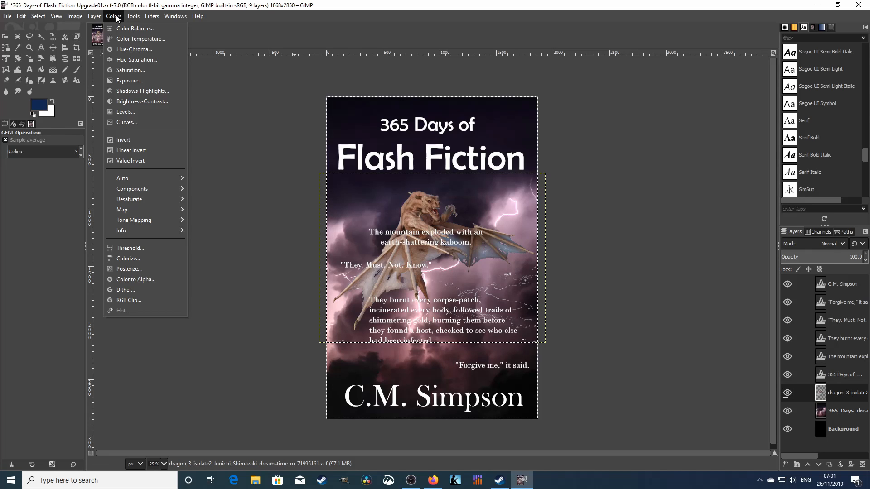
left_click(126, 29)
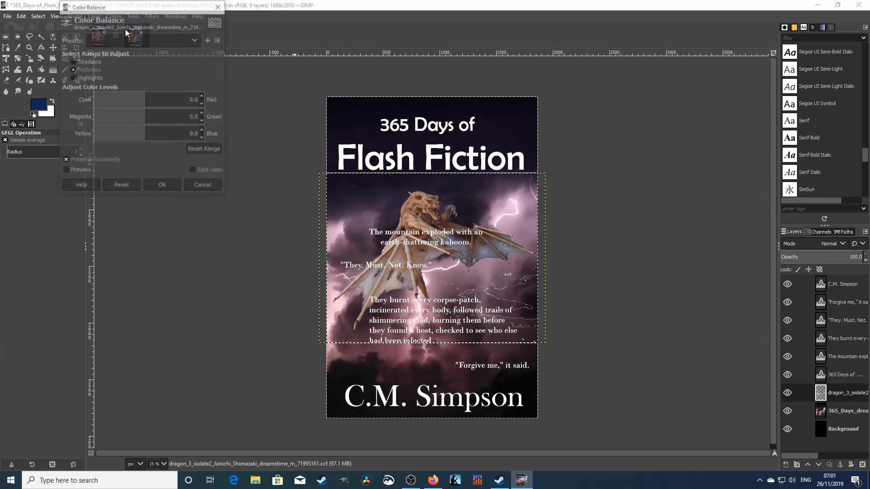
mouse_move(145, 135)
left_mouse_down()
mouse_move(188, 135)
mouse_move(93, 135)
mouse_move(146, 136)
left_mouse_up()
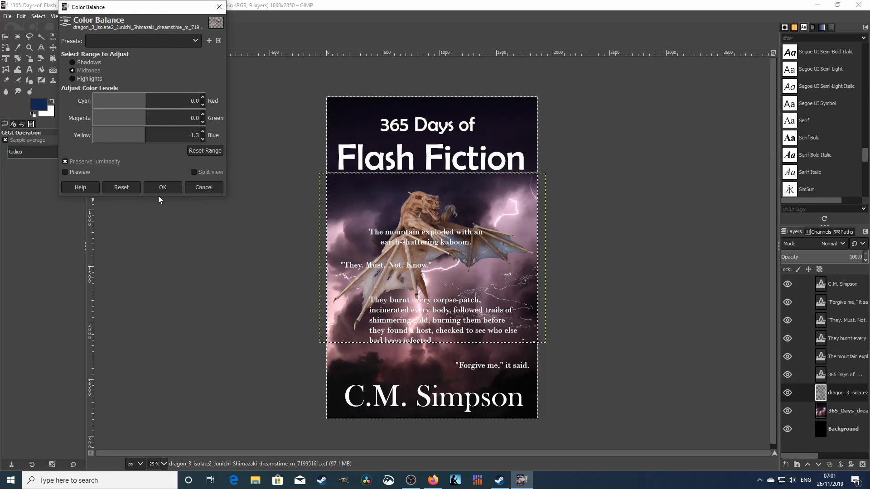
left_click(132, 190)
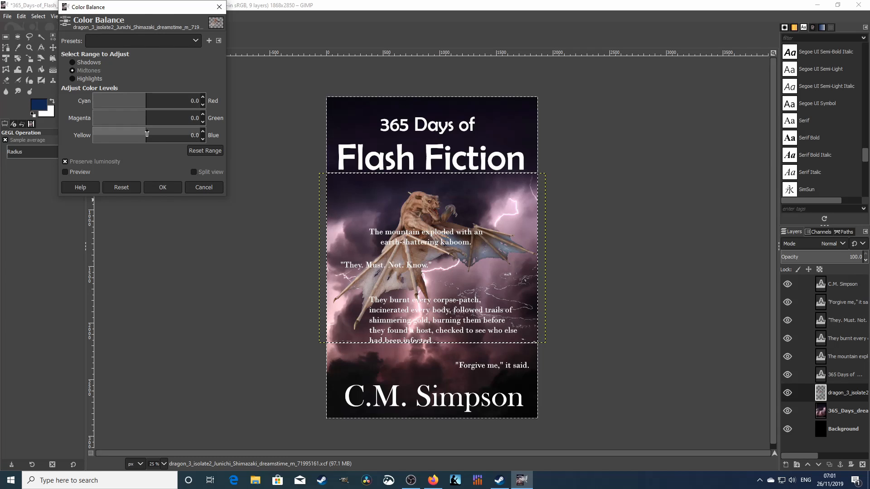
left_click_drag(145, 132, 119, 132)
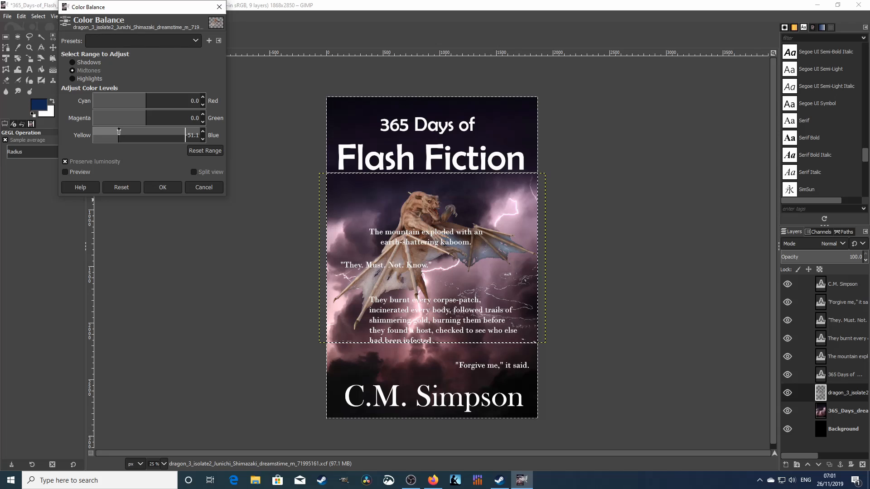
left_click(202, 186)
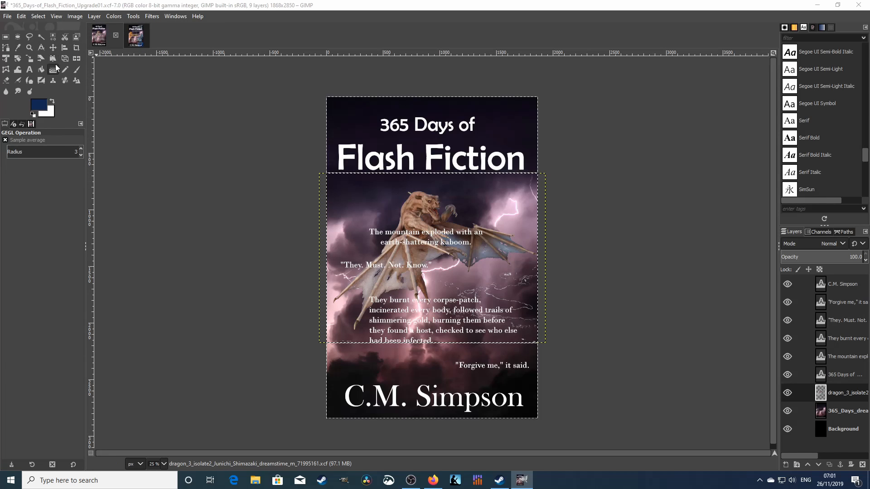
- Move the dragon layer over the start of the title in the cover's upper-left area and rotate it clockwise by about 22 degrees
left_click(53, 48)
left_click_drag(411, 215, 348, 130)
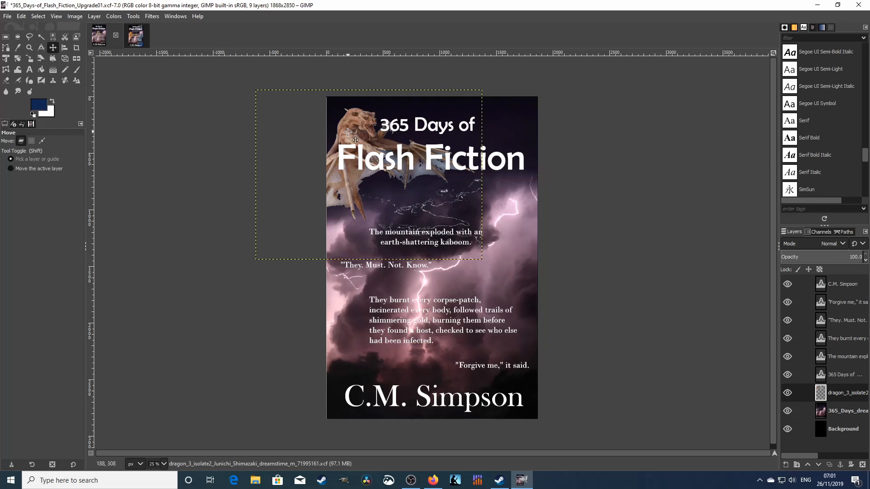
left_click(17, 58)
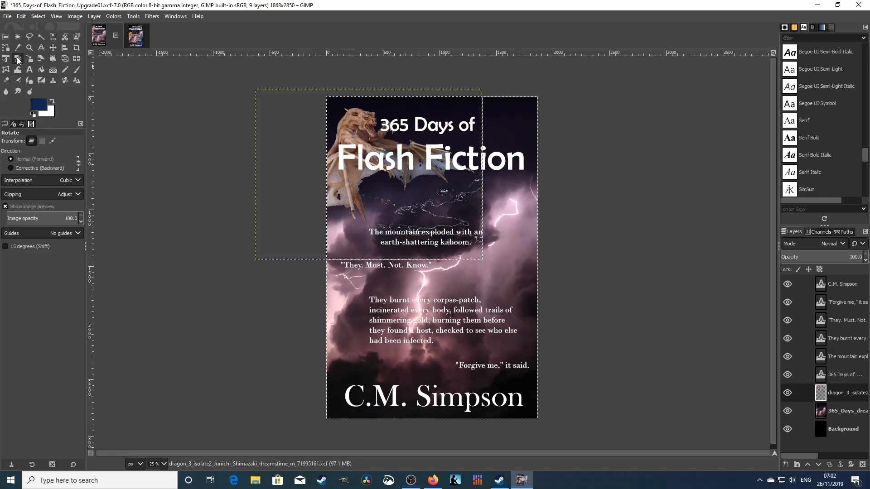
left_click_drag(386, 154, 468, 172)
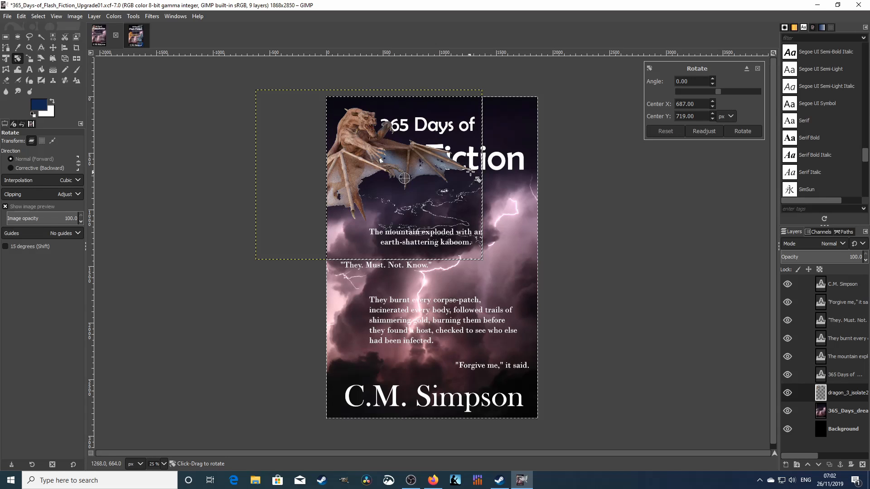
left_click_drag(467, 167, 467, 182)
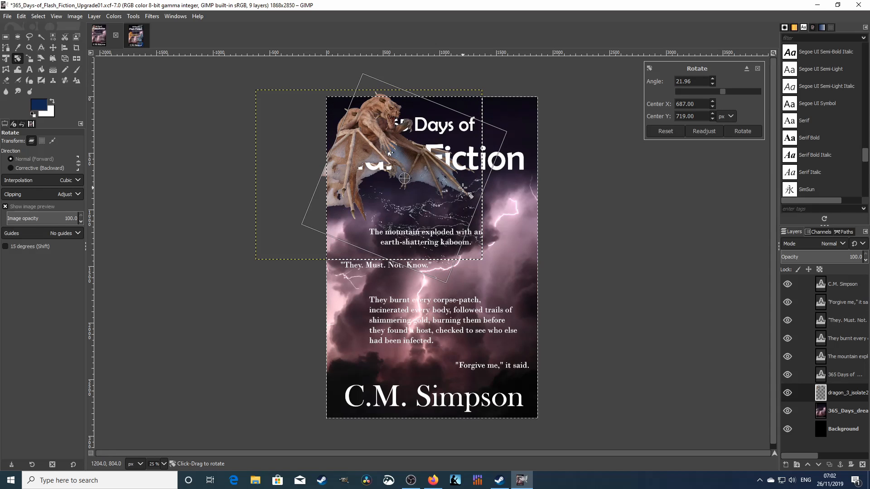
left_click(747, 133)
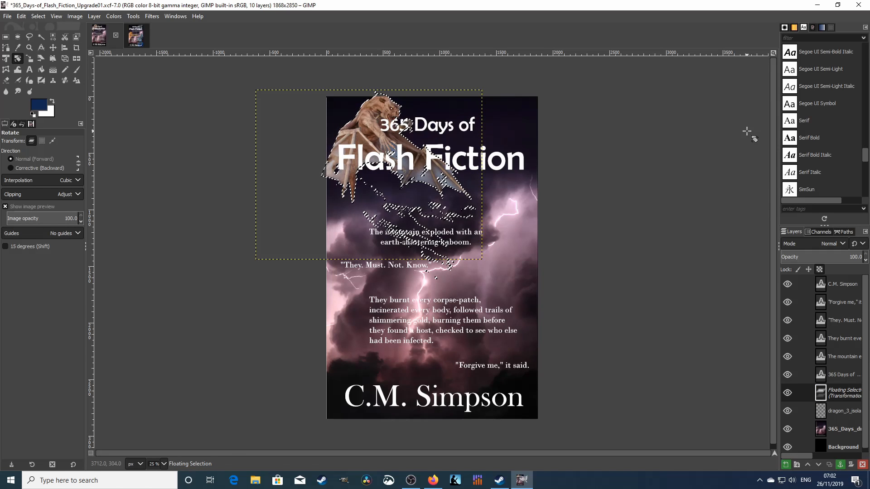
- Delete the floating selection holding the rotated dragon, along with the dragon_3_isolate2 layer beneath it
right_click(841, 396)
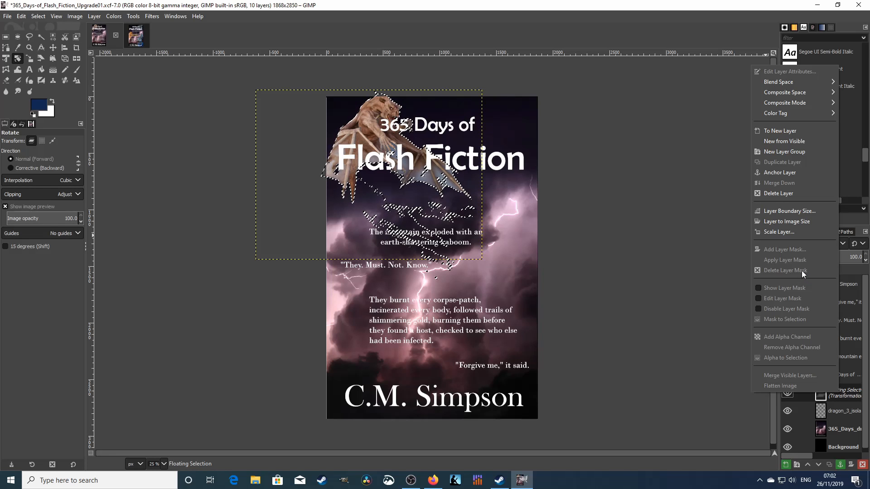
left_click(788, 194)
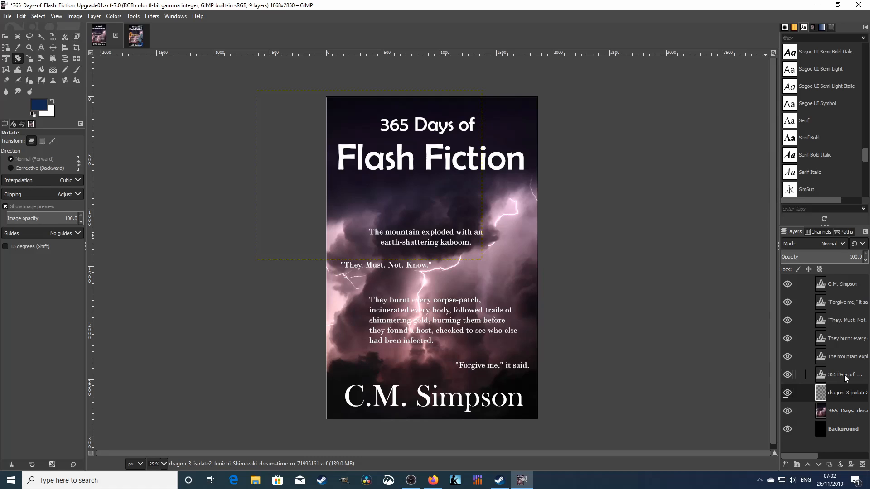
right_click(850, 397)
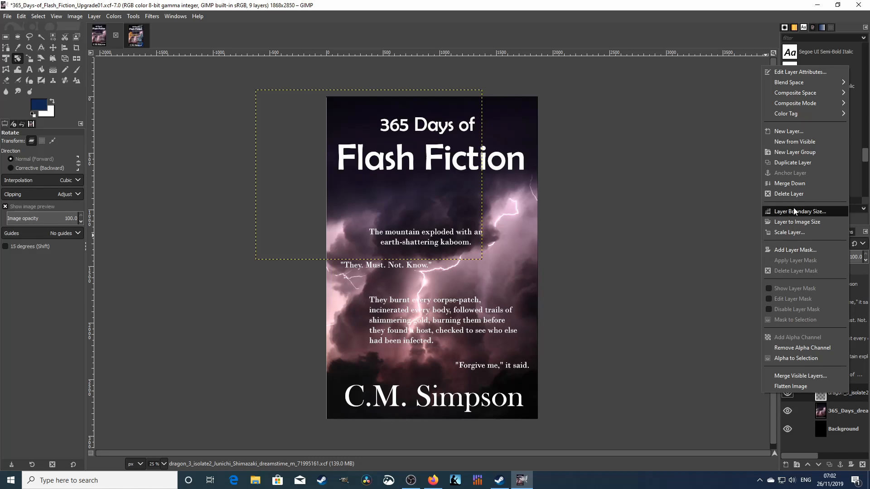
left_click(789, 194)
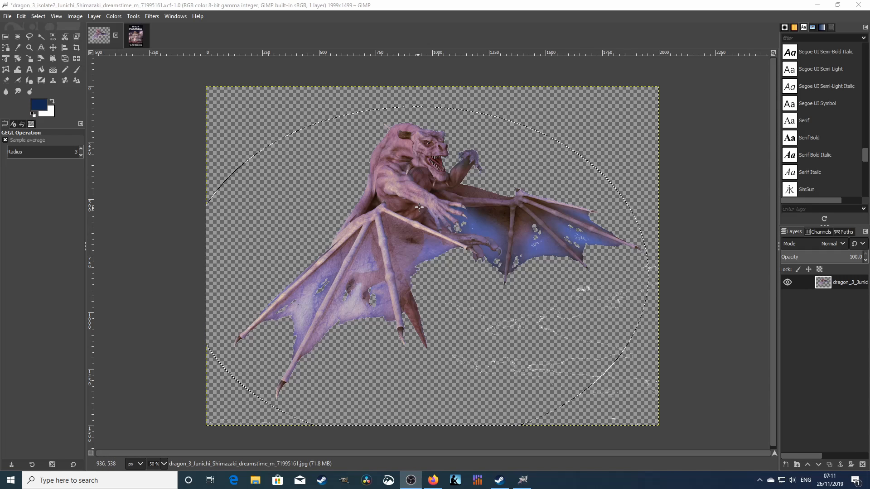
- Apply Color Balance to the elliptical selection around the dragon with midtone Yellow-Blue at -58.6
left_click(109, 16)
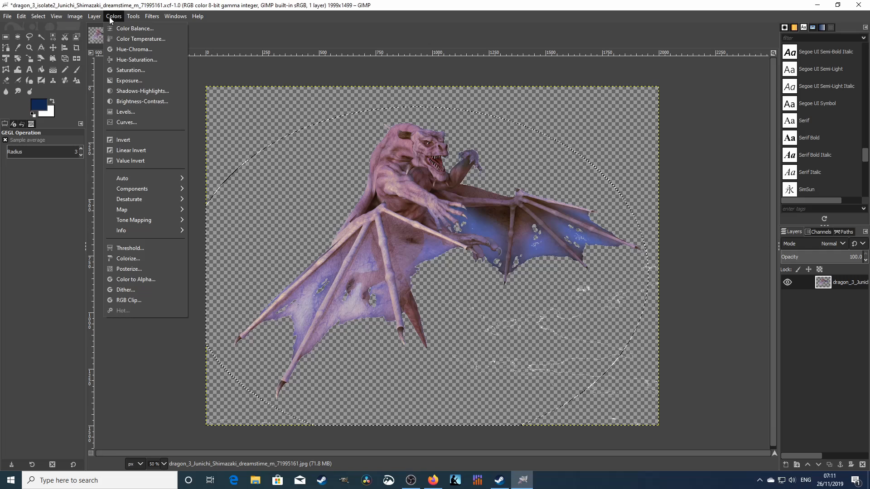
left_click(115, 28)
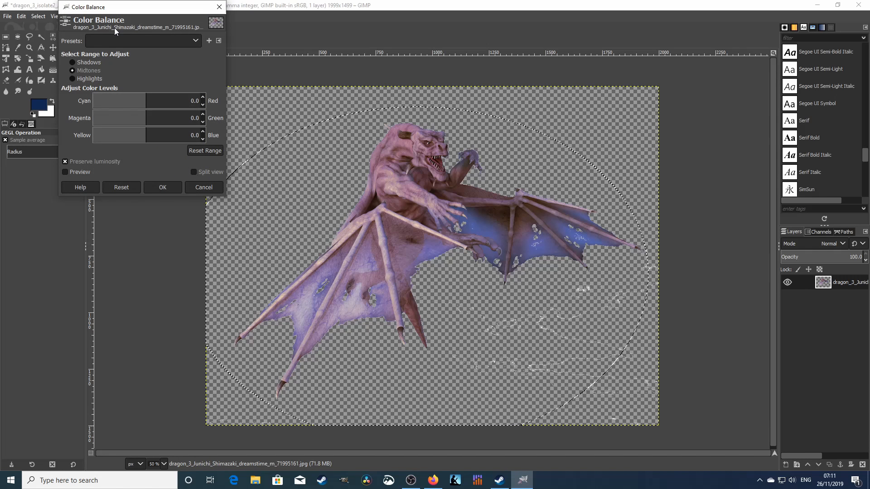
left_click(143, 137)
left_click_drag(143, 137, 165, 136)
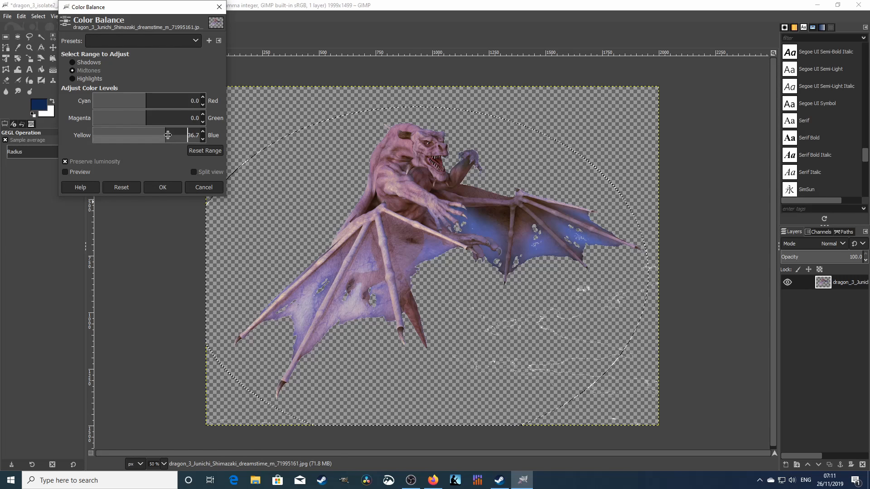
left_click_drag(164, 131, 114, 135)
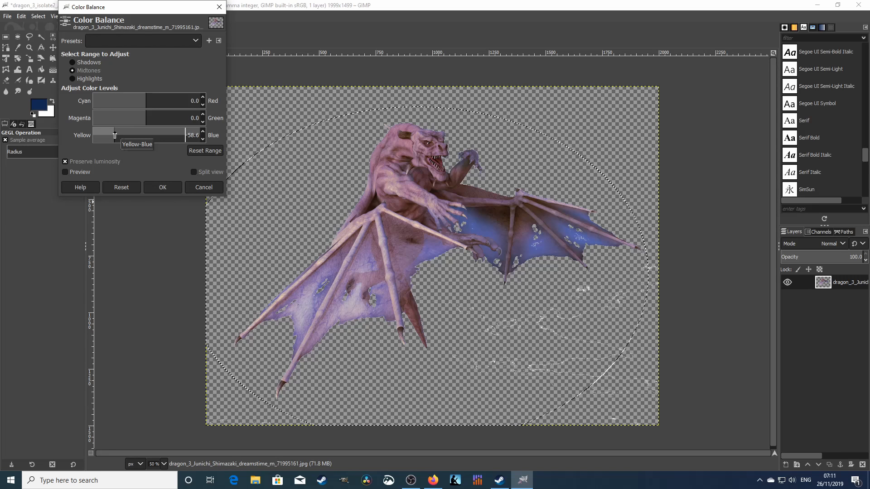
left_click(162, 187)
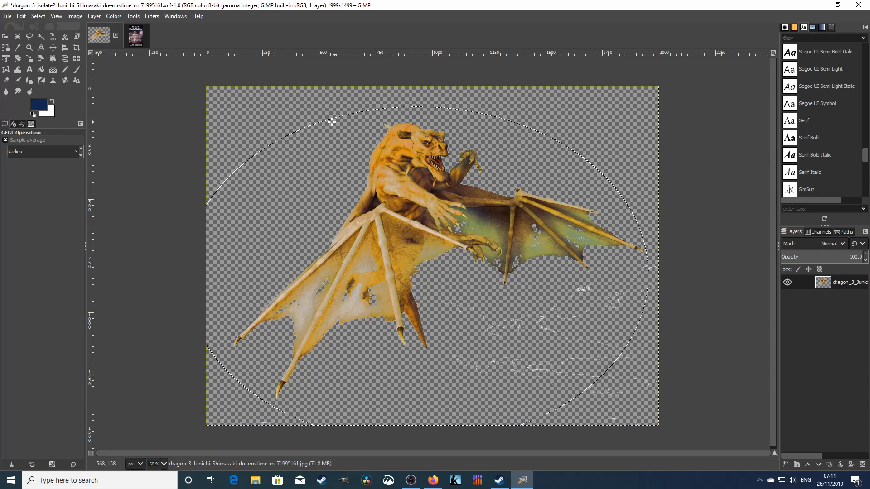
- Apply Color Balance to the dragon's midtones with Cyan-Red at 9.7 and Magenta-Green at -0.4
left_click(114, 17)
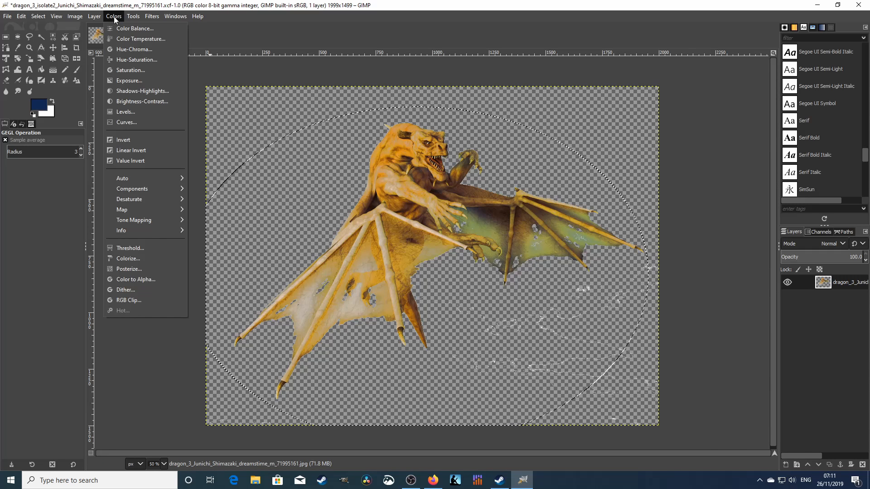
left_click(120, 29)
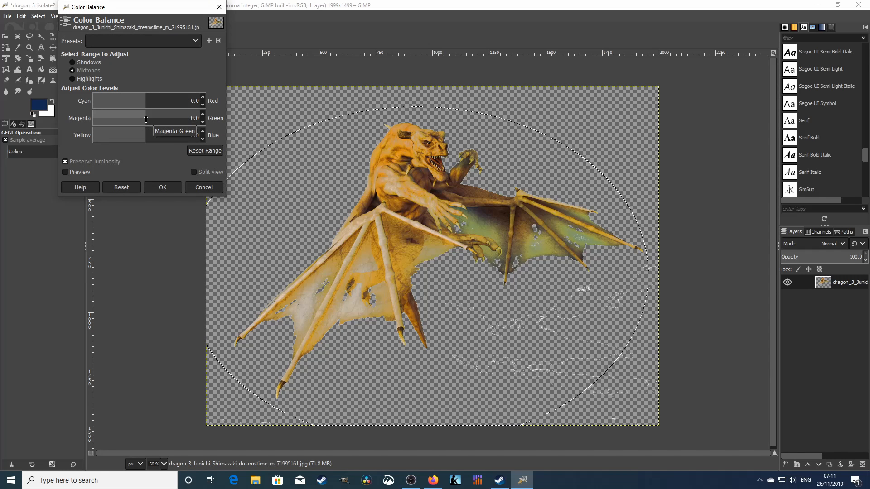
mouse_move(145, 118)
left_mouse_down()
mouse_move(148, 104)
mouse_move(187, 109)
mouse_move(141, 100)
mouse_move(151, 102)
left_mouse_up()
left_click(146, 103)
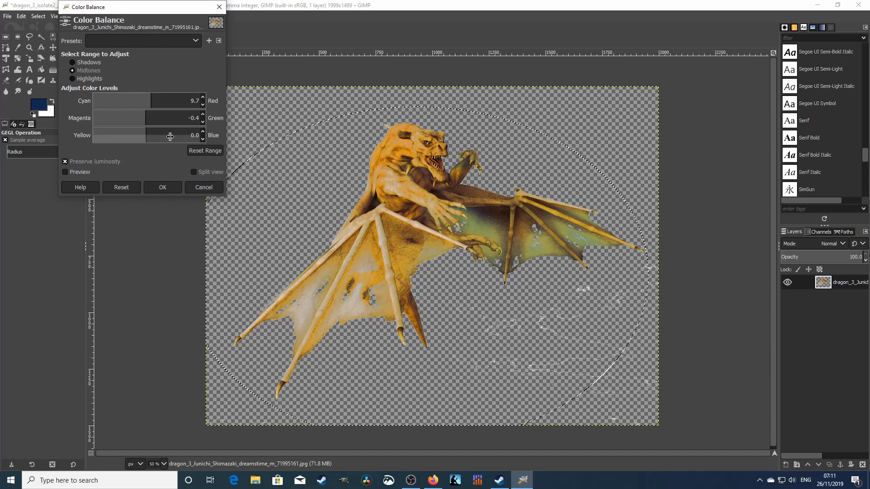
left_click(170, 186)
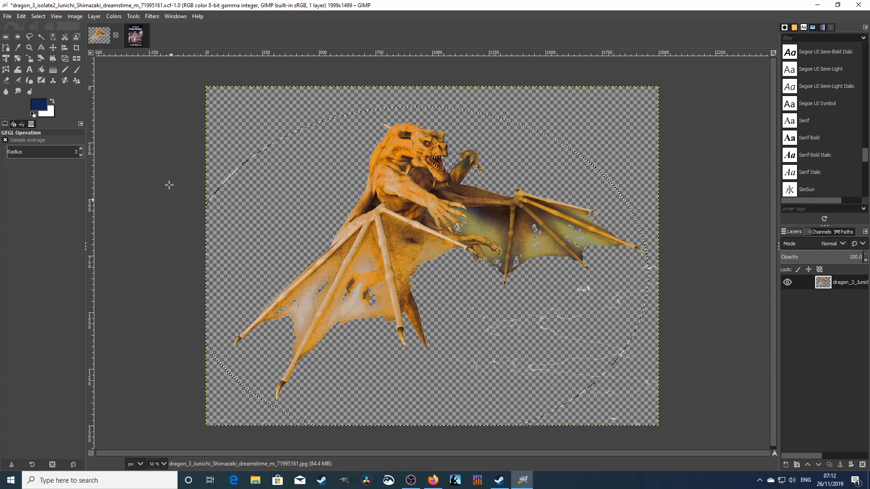
key("ctrl+z")
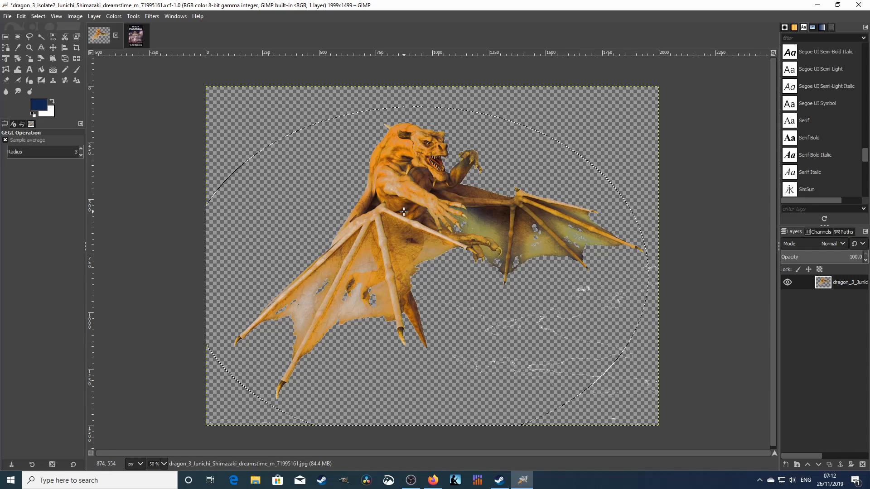
- Save the recoloured dragon as a new XCF in Dreamstime Stock Images, adding "gold" after "dragon_3_isolate2" in the file name
left_click(8, 17)
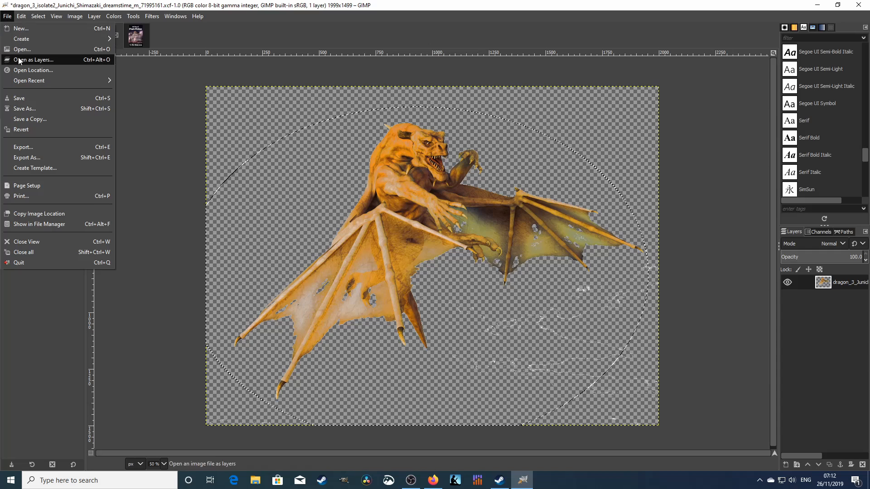
left_click(23, 109)
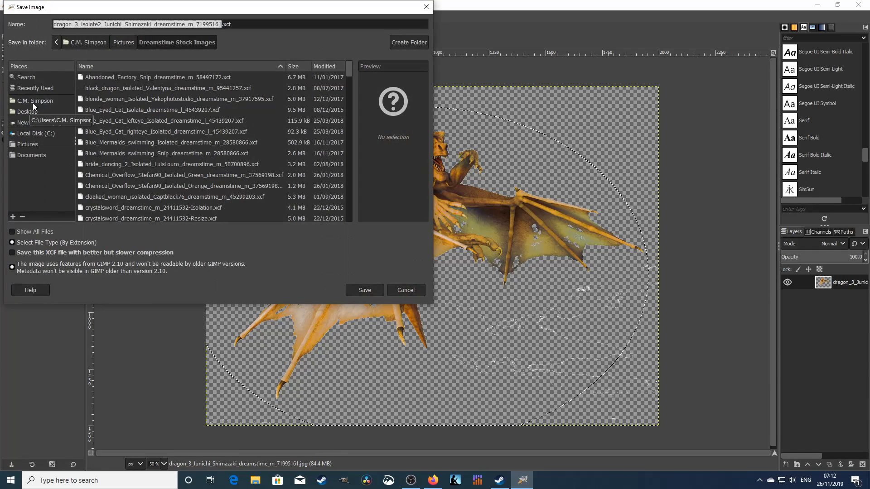
left_click(101, 24)
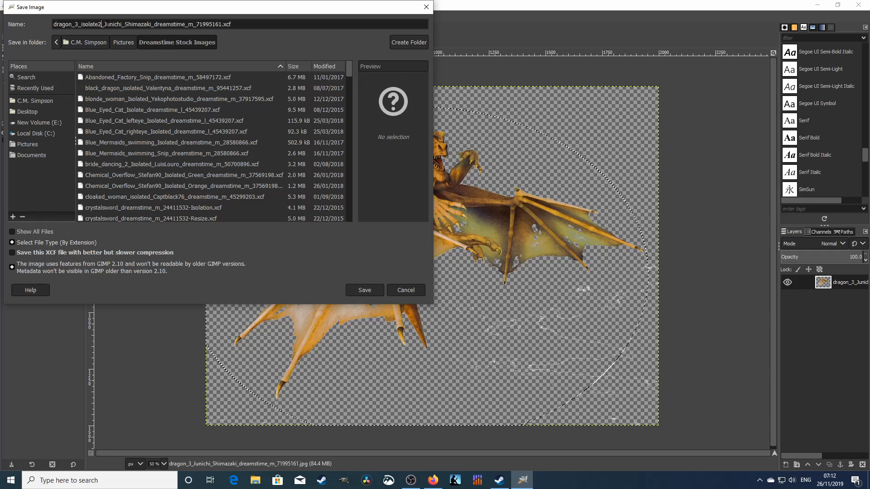
type("gold")
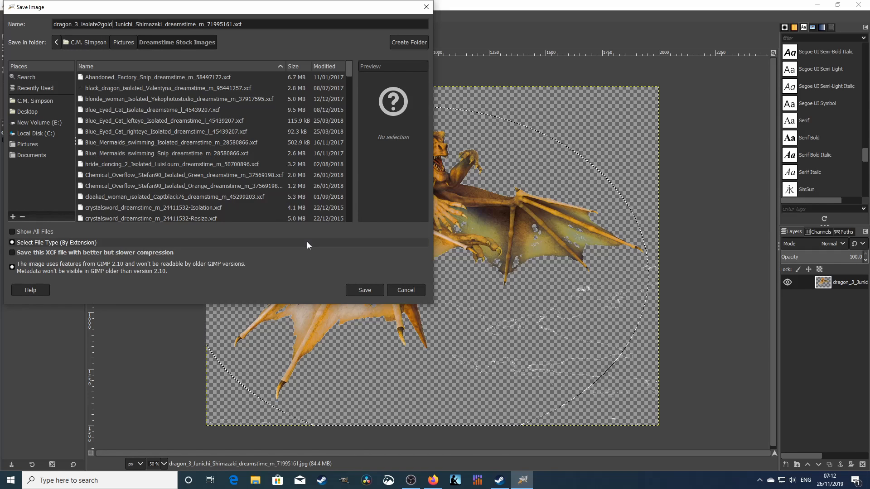
left_click(362, 289)
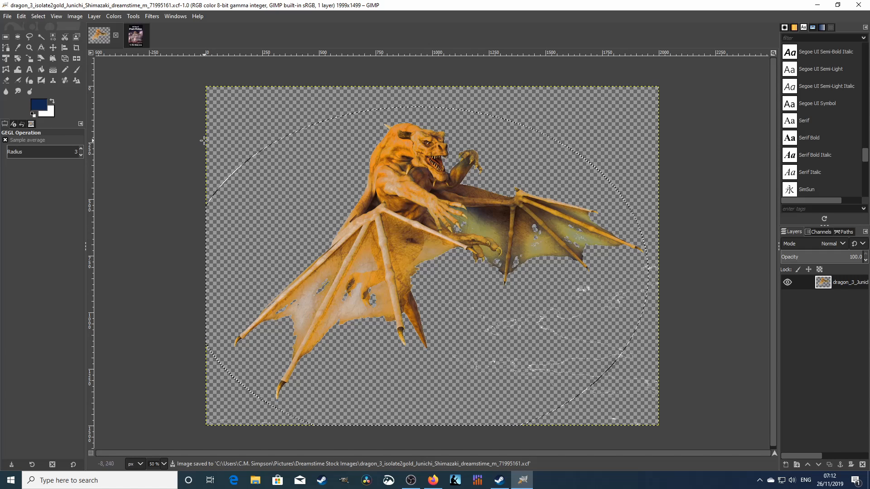
- Close the gold dragon image and delete the old dragon_3_isolate2 layer from the book cover
left_click(115, 35)
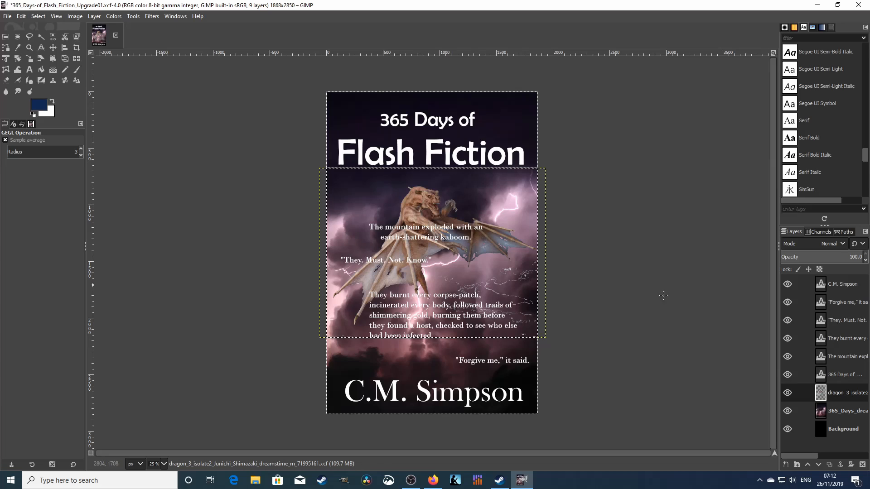
right_click(846, 394)
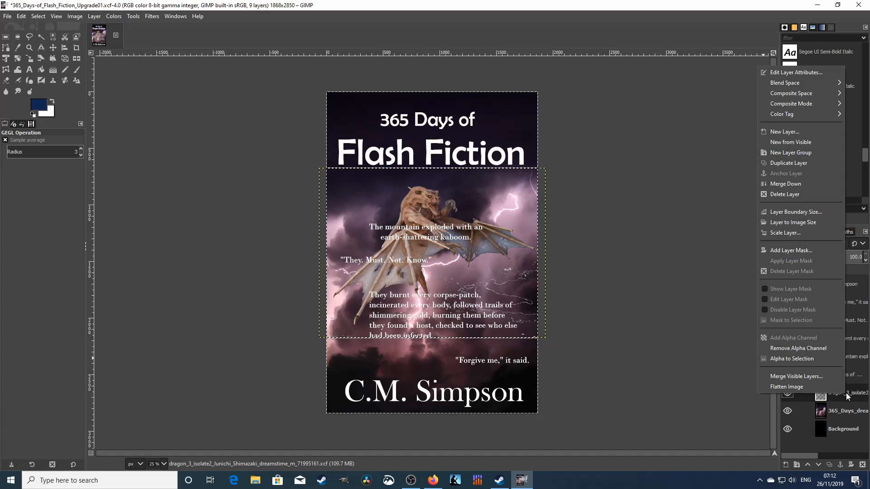
left_click(794, 199)
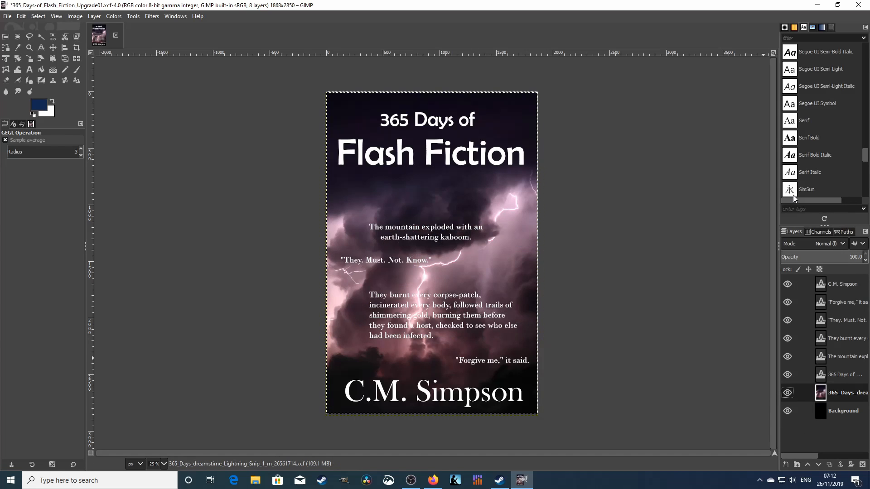
- Look through the author's cover folders and the New Volume (E:) drive for the gold dragon file to open as a layer
left_click(8, 17)
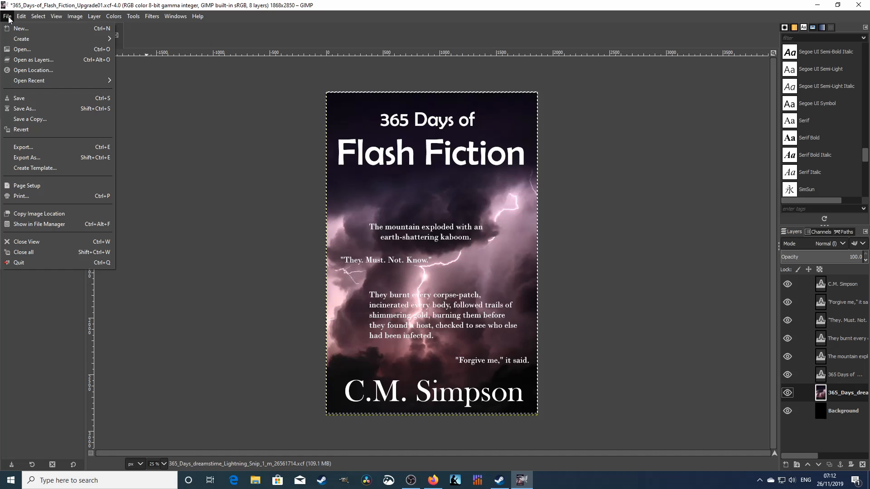
left_click(43, 61)
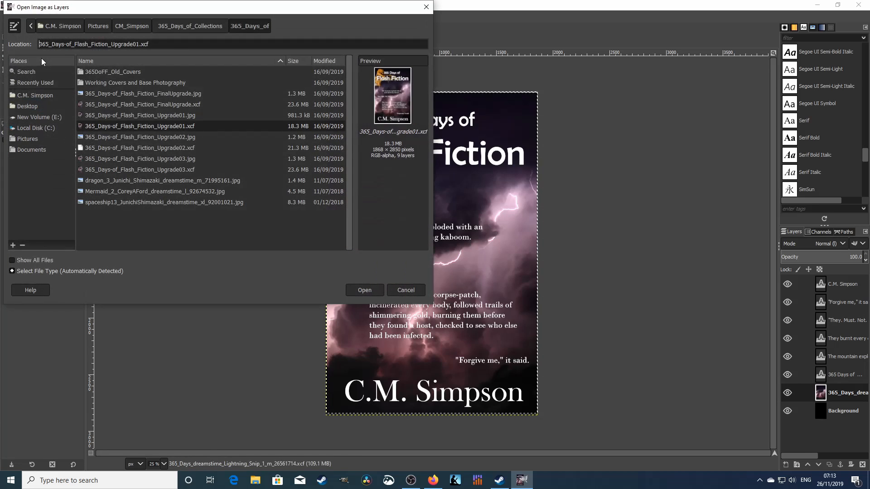
left_click(131, 25)
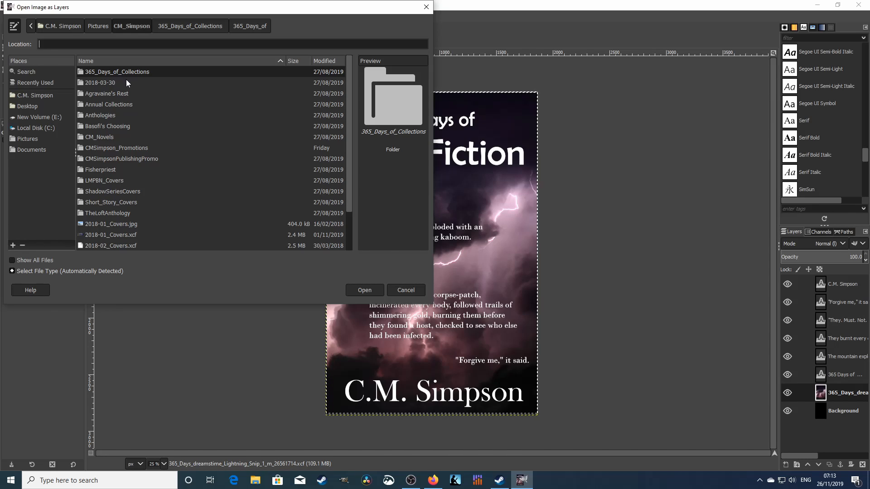
scroll(126, 80, "down", 2)
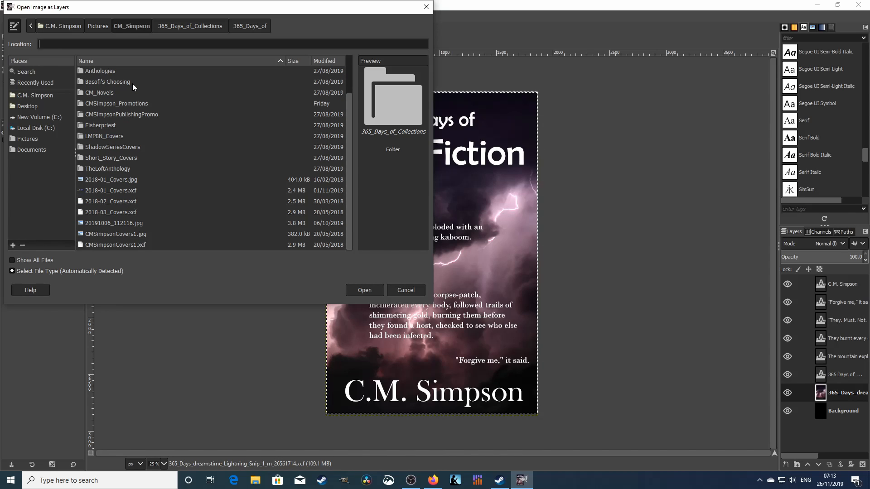
scroll(132, 83, "up", 2)
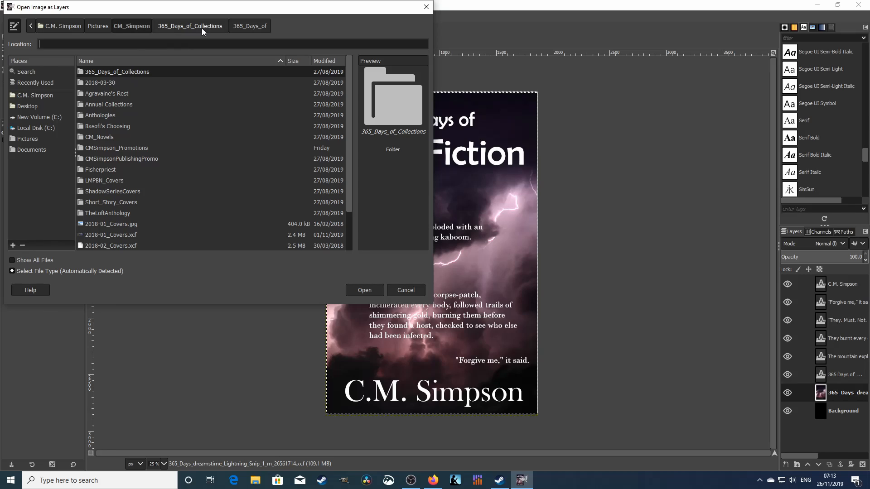
left_click(129, 26)
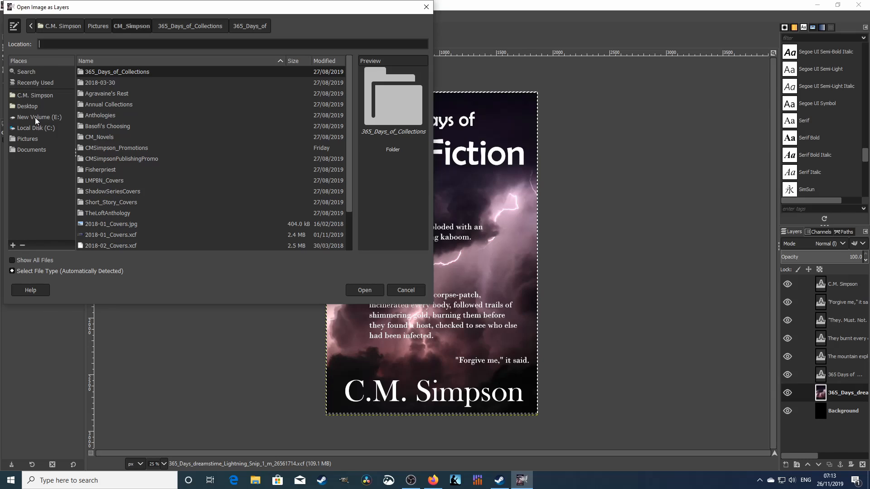
left_click(42, 94)
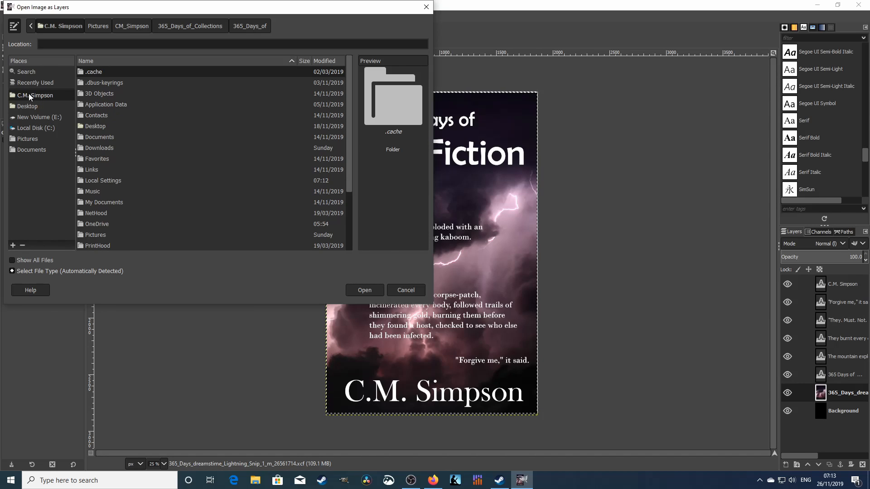
left_click(134, 26)
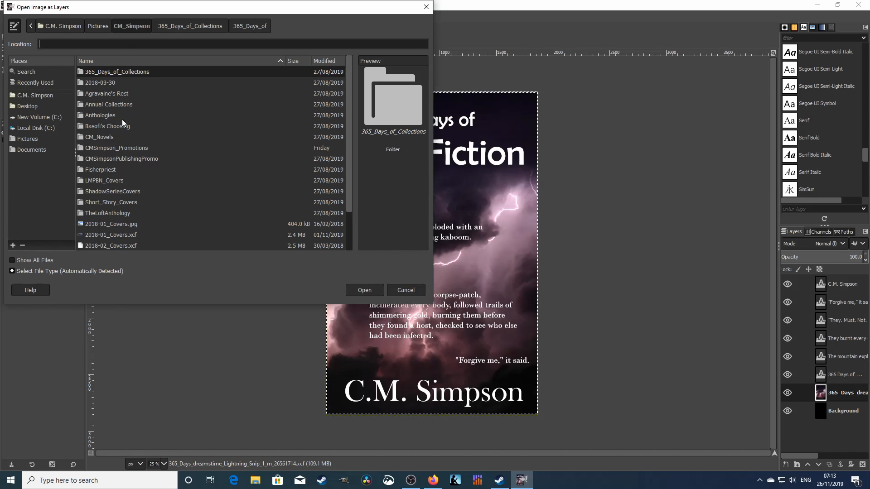
scroll(122, 141, "down", 3)
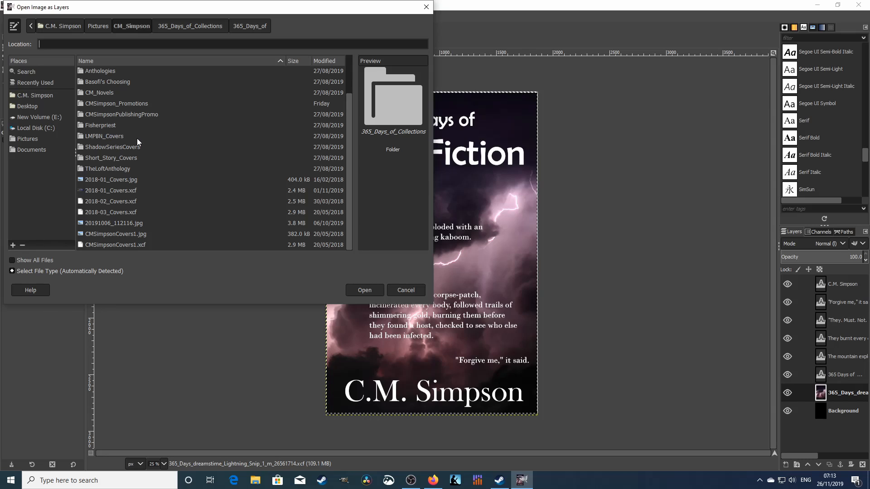
scroll(137, 142, "up", 3)
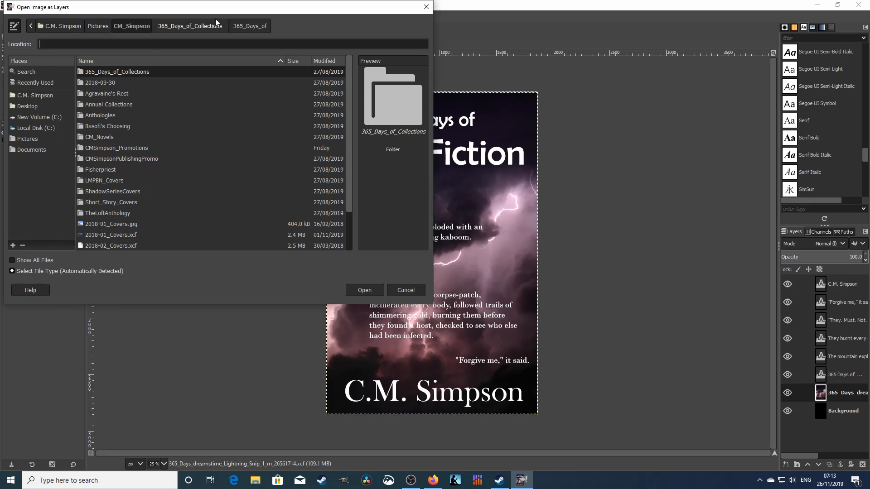
left_click(193, 26)
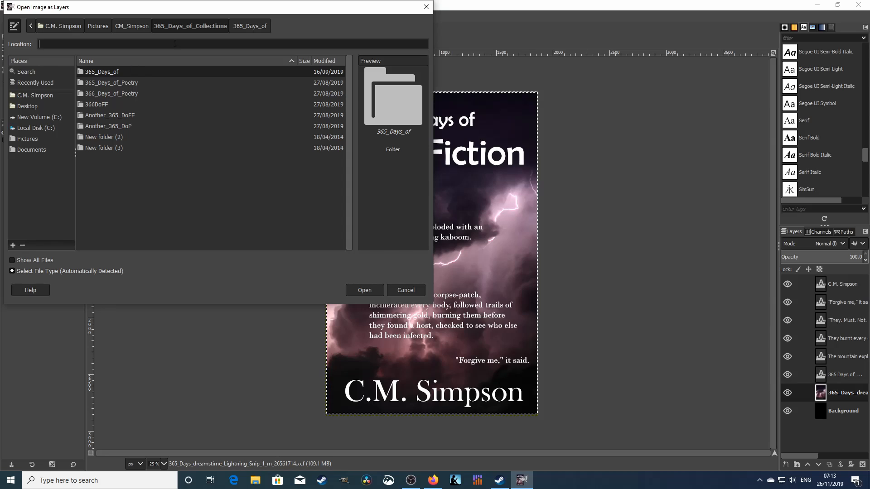
left_click(131, 26)
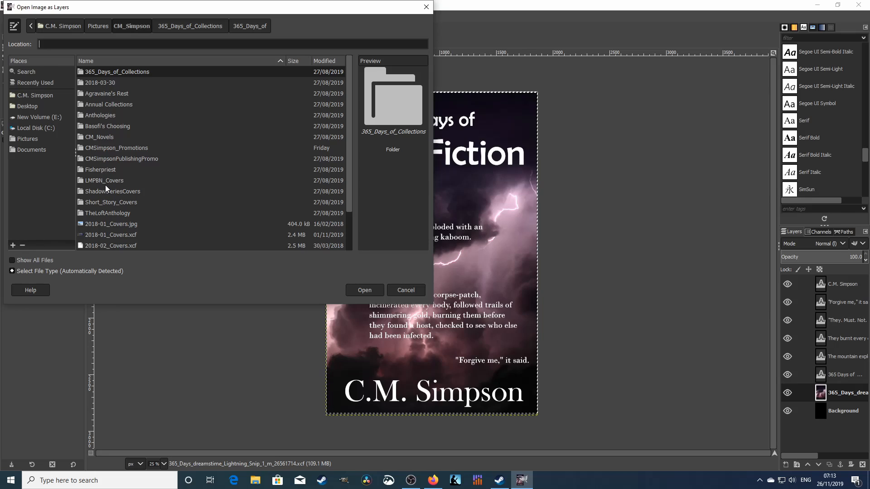
left_click(42, 117)
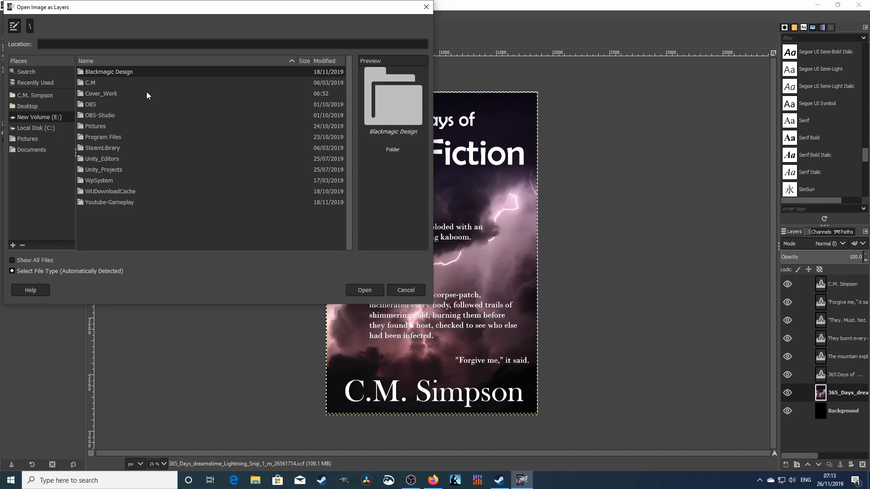
- Add the dragon_3_isolate2gold XCF from Pictures > Dreamstime Stock Images to the book cover as a new layer
left_click(26, 139)
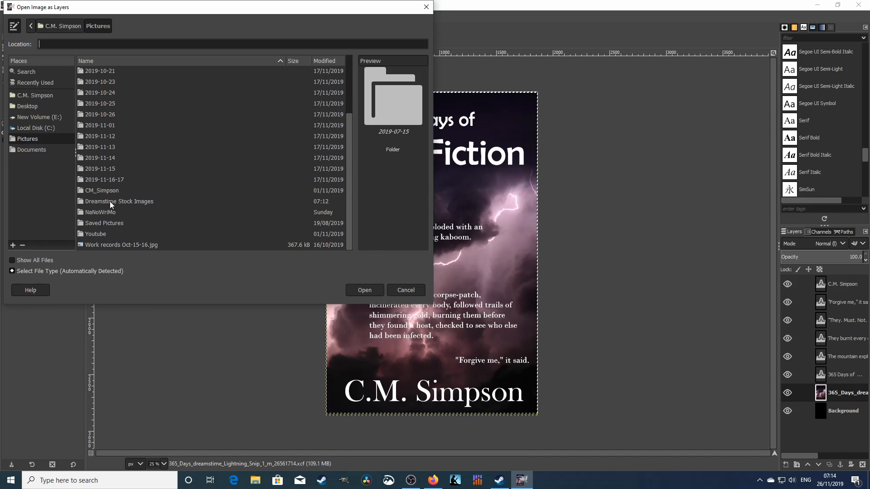
double_click(109, 201)
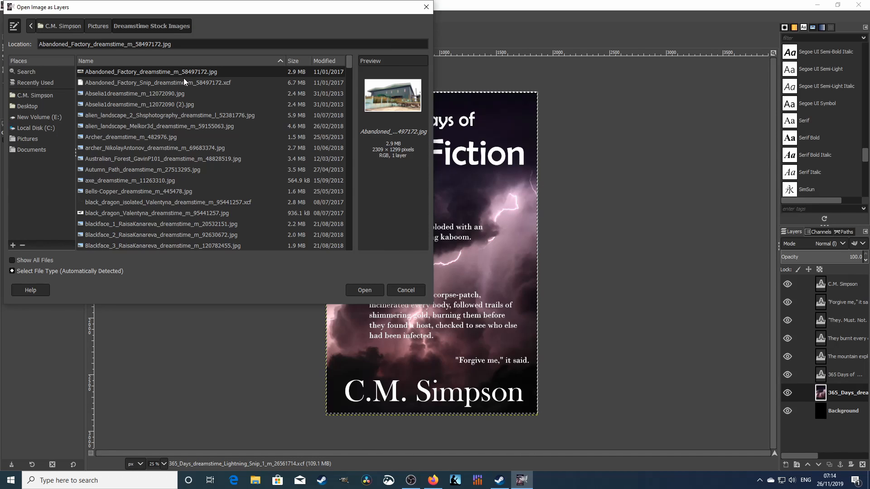
scroll(170, 104, "down", 10)
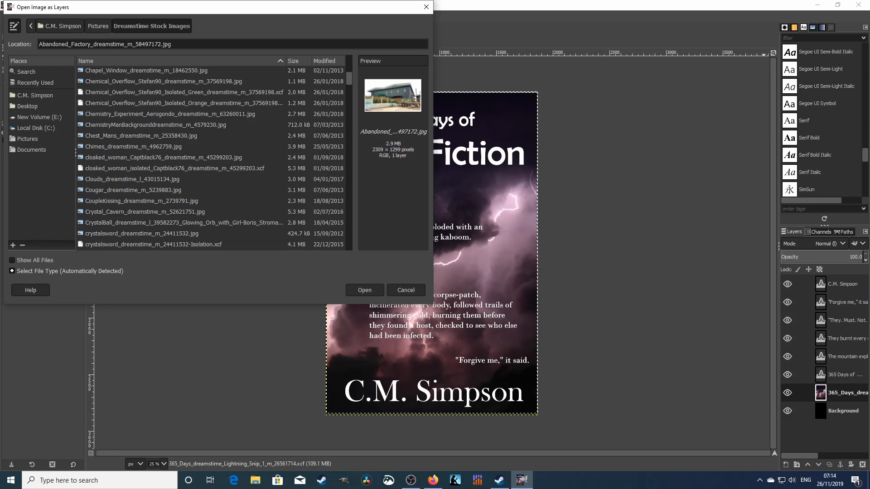
key("alt+Tab")
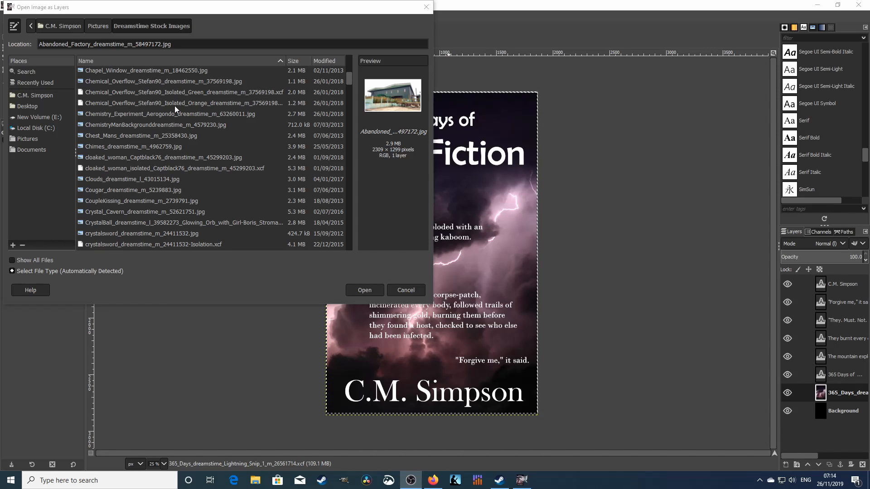
scroll(171, 96, "down", 5)
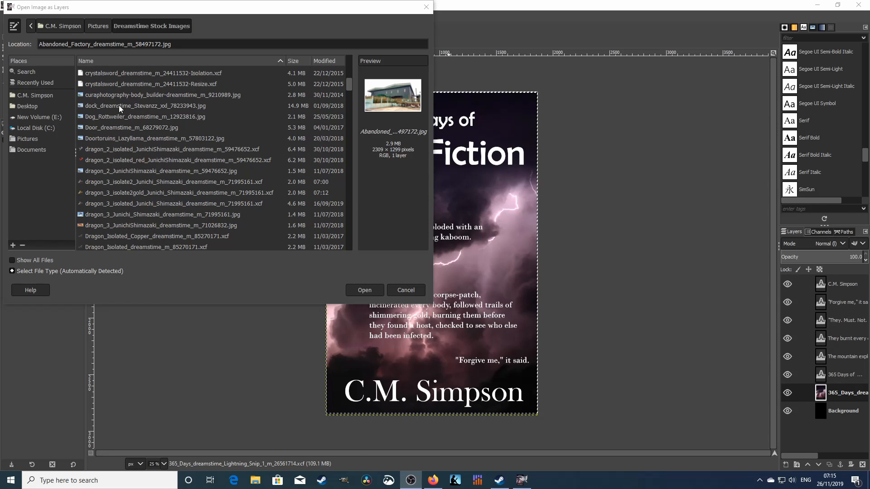
double_click(140, 194)
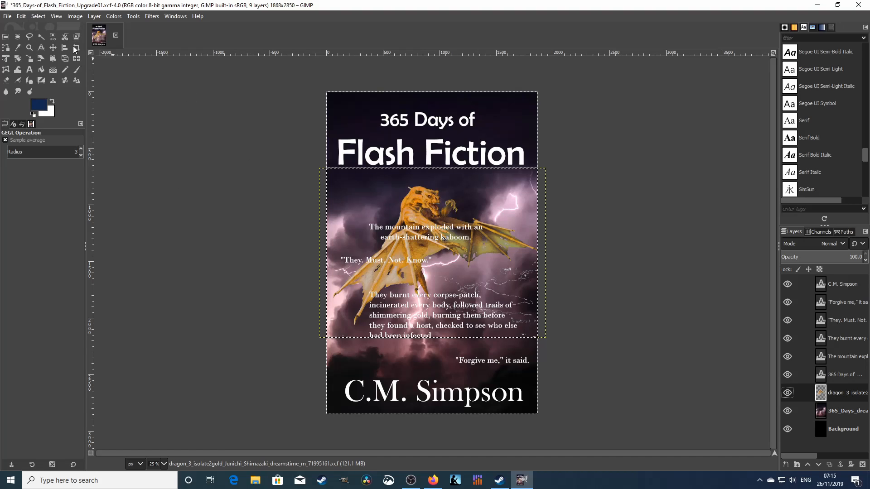
- Move the gold dragon layer to the cover's upper-left area, with its head beside the start of the title
left_click(53, 48)
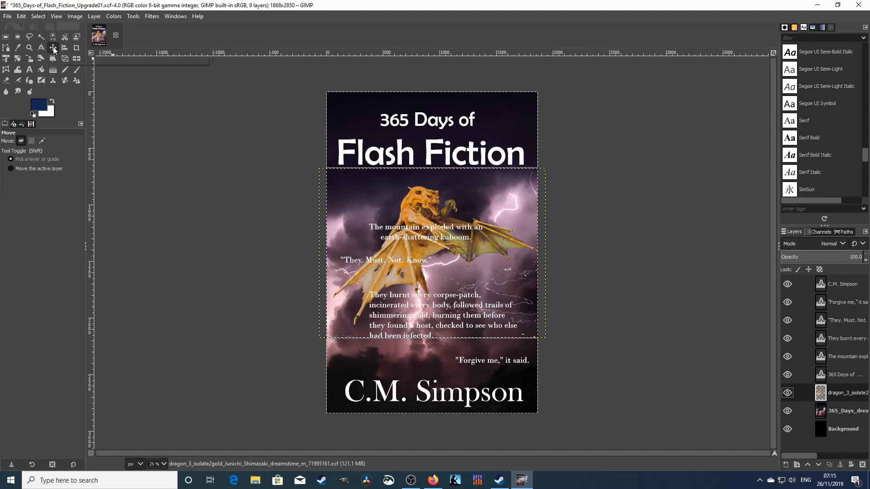
left_click(409, 203)
left_click_drag(409, 203, 349, 117)
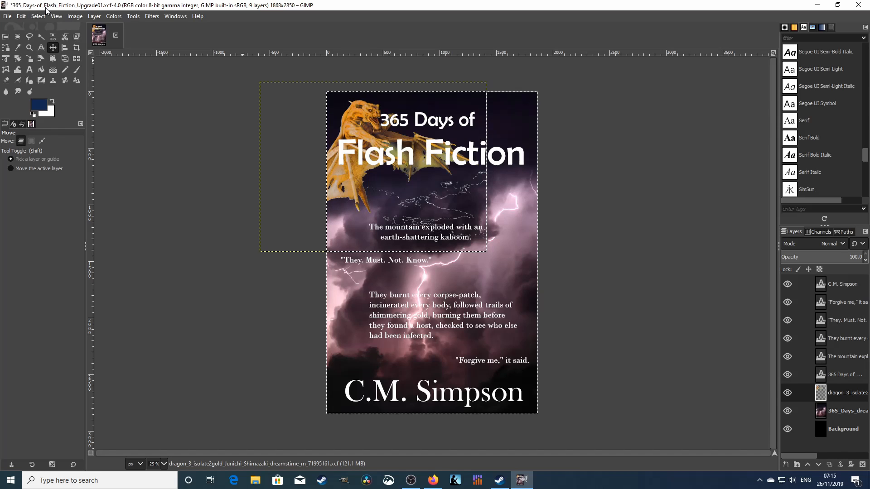
- Open the finished cover 365_Days-of_Flash_Fiction_FinalUpgrade.xcf from the current folder as a layout reference
left_click(8, 15)
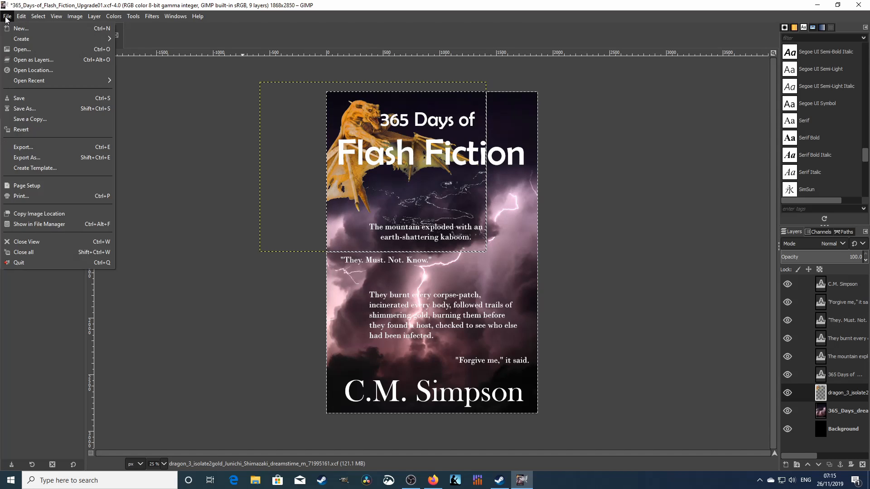
left_click(19, 50)
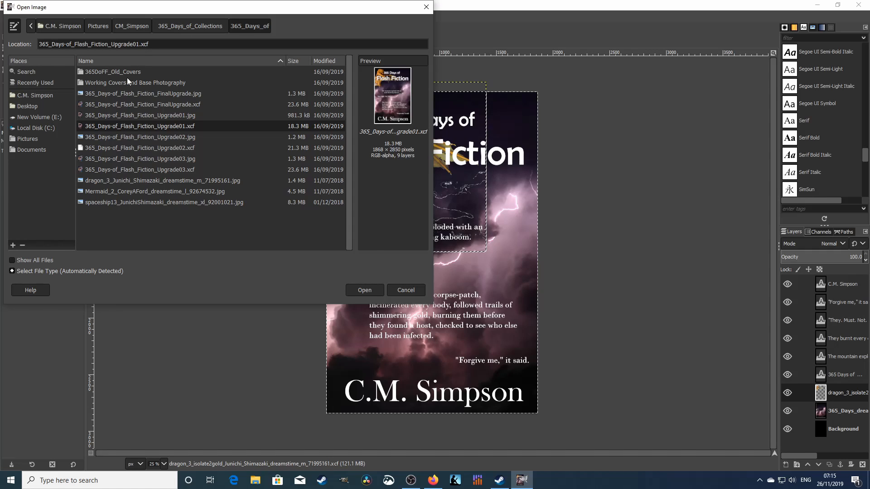
double_click(175, 104)
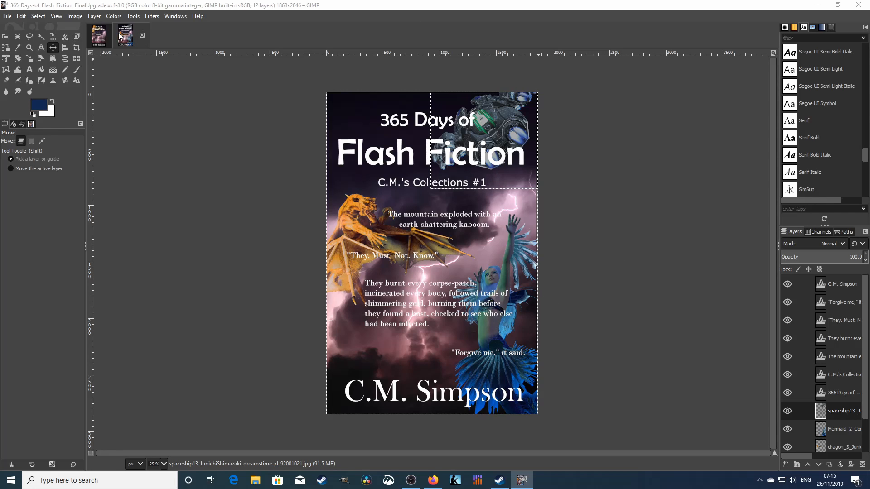
- Move the gold dragon layer on the Upgrade01 cover down to just below the title, and compare its placement with the FinalUpgrade cover
left_click(100, 40)
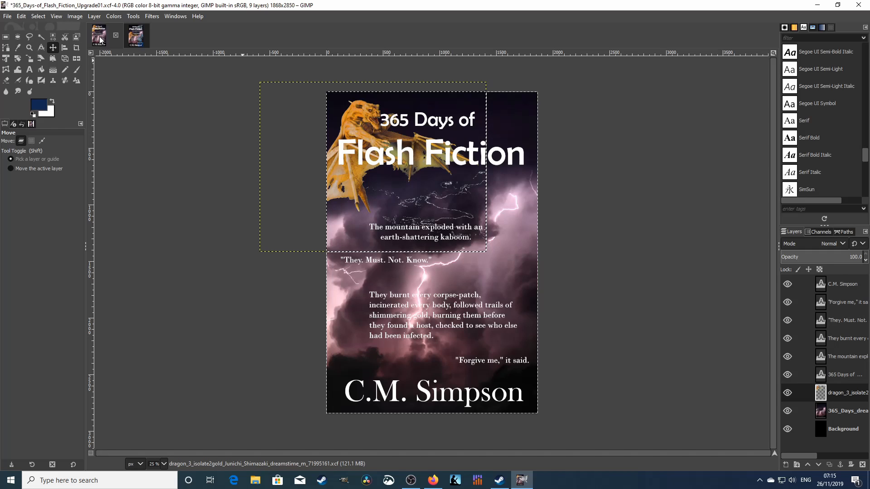
left_click_drag(361, 127, 360, 216)
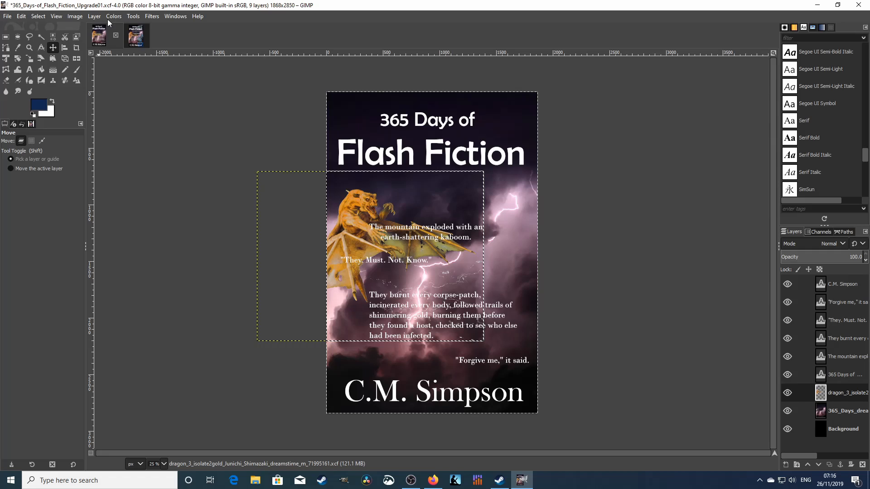
left_click(138, 39)
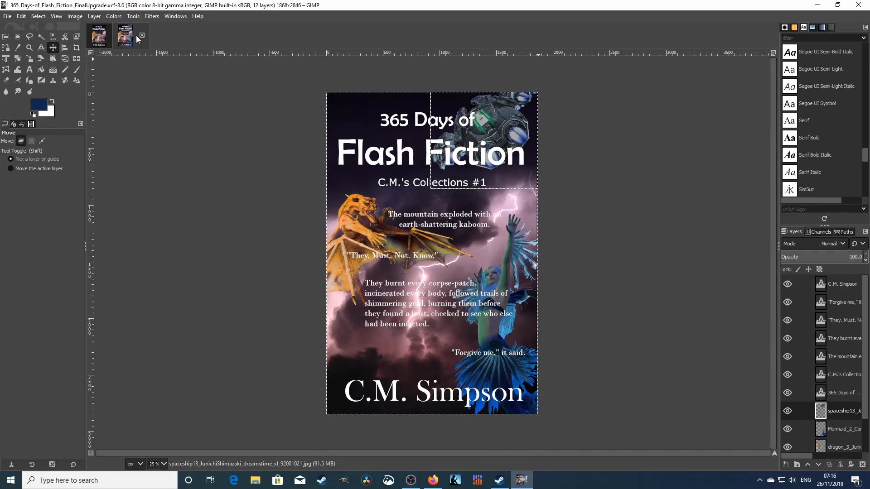
left_click(6, 17)
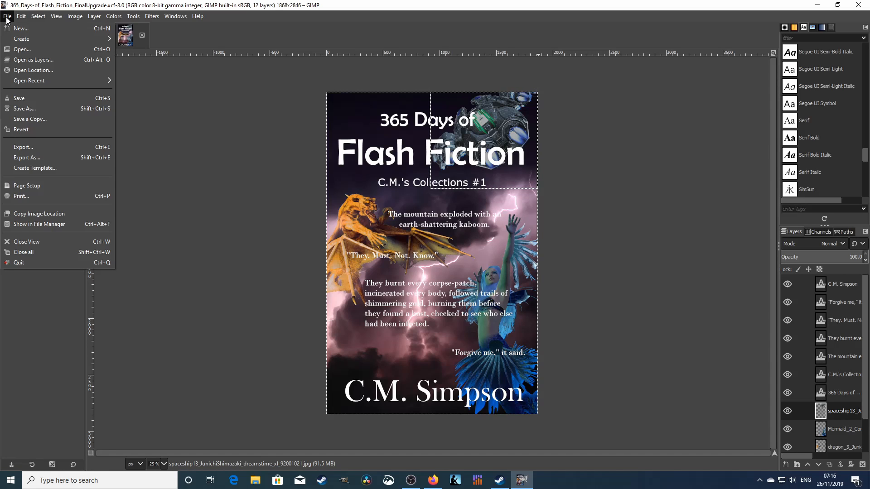
left_click(209, 96)
left_click(96, 35)
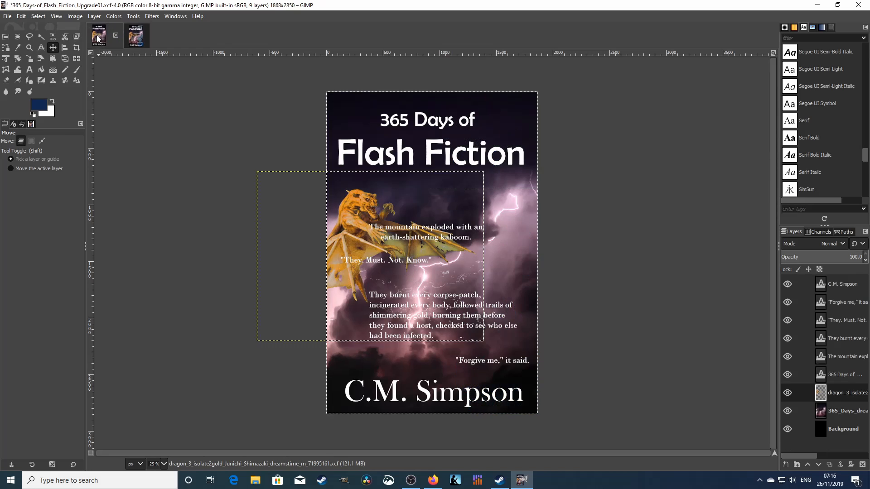
- Open the spaceship13 Dreamstime stock JPG from the cover's folder as a separate image
left_click(9, 17)
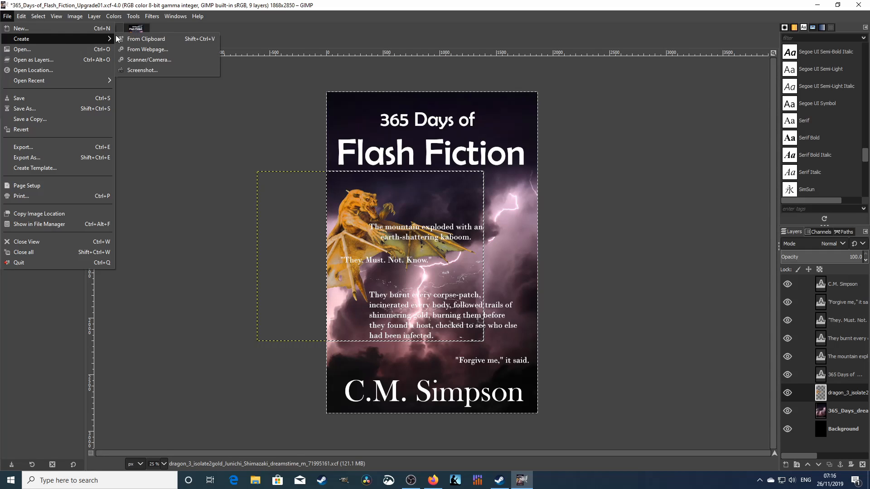
left_click(28, 50)
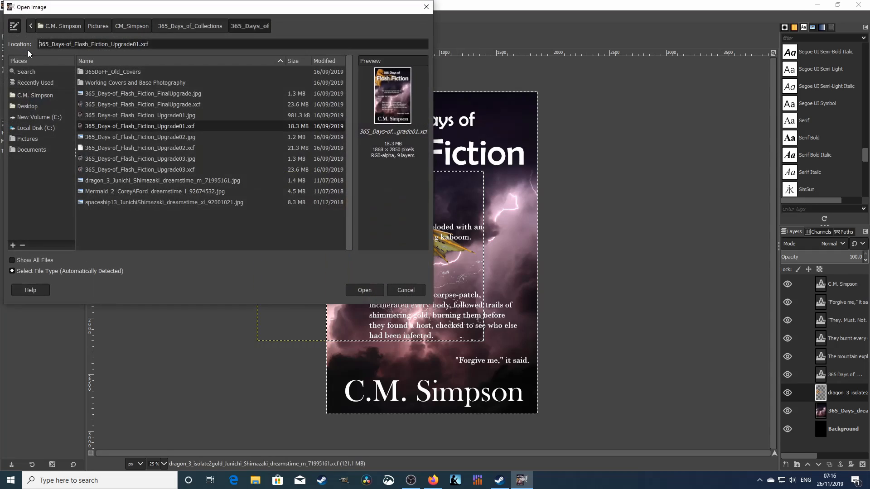
left_click(137, 202)
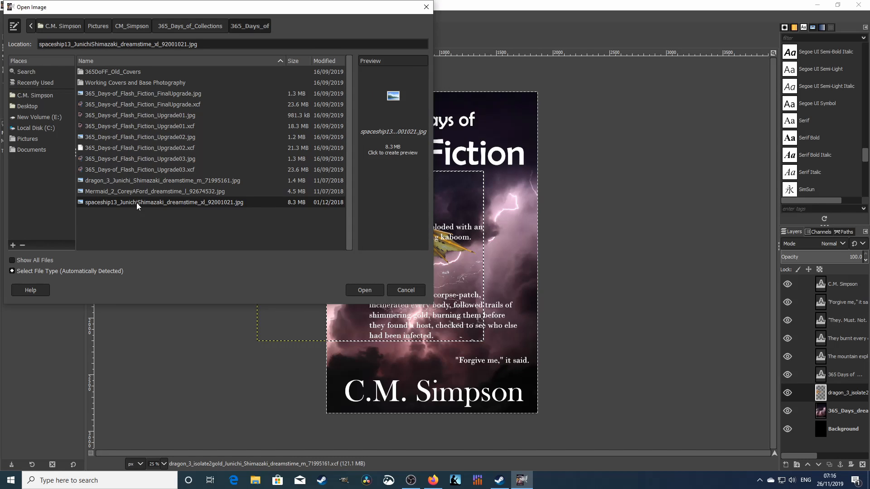
double_click(137, 202)
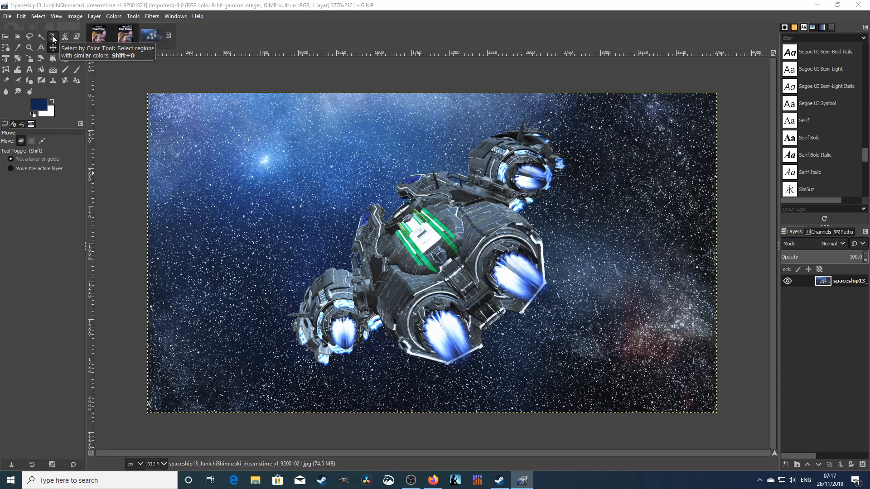
- Save the spaceship image as an XCF in the same folder, adding "_isolated2" after "spaceship13" in the file name
left_click(7, 17)
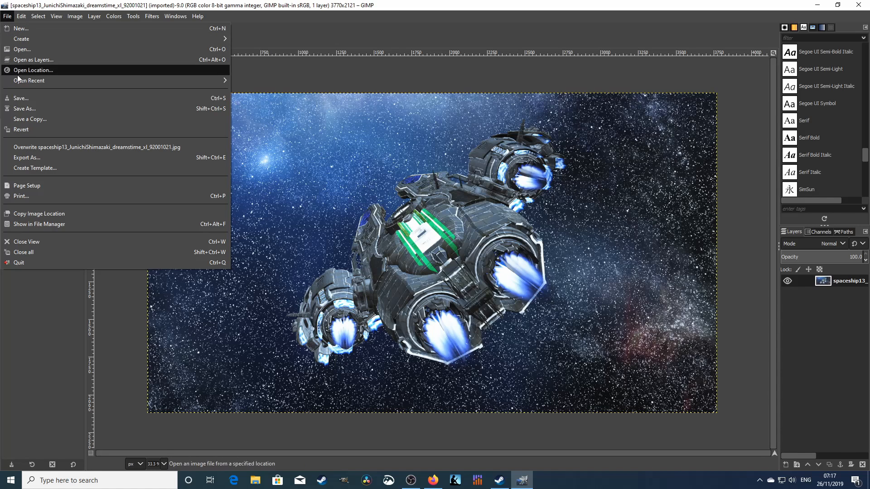
left_click(18, 109)
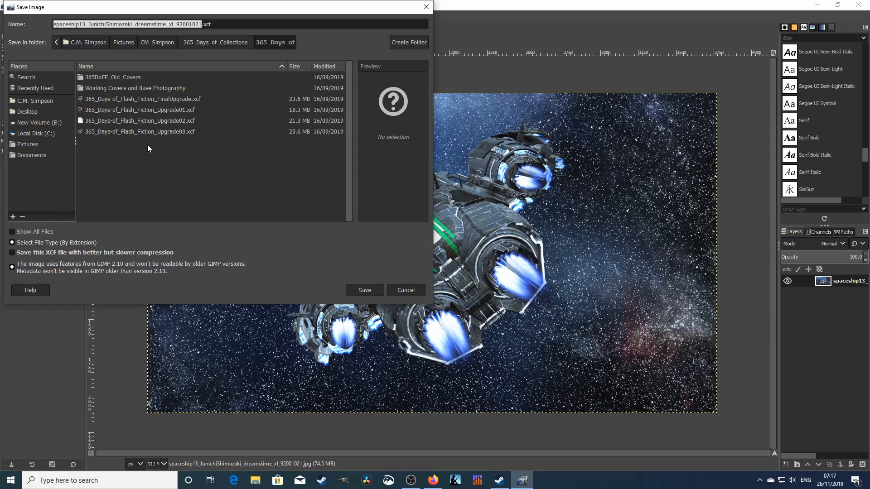
left_click(86, 24)
type("isola")
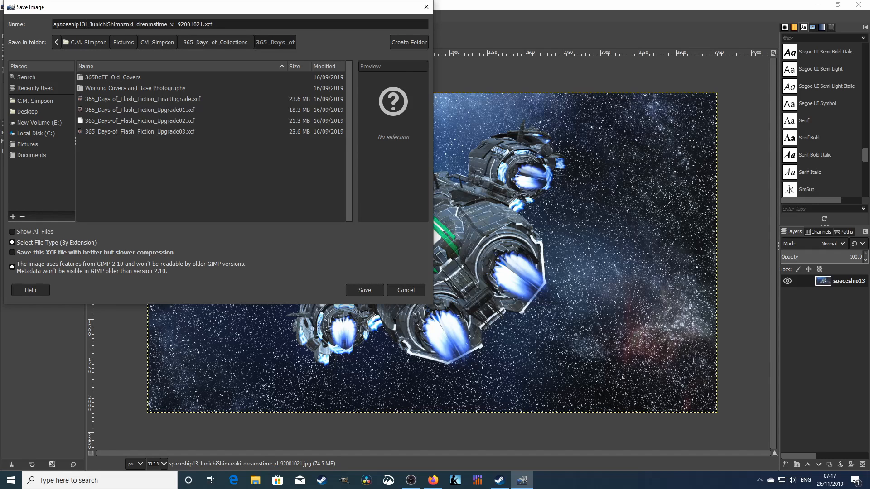
key("BackSpace")
key("BackSpace")
key("BackSpace")
key("BackSpace")
key("BackSpace")
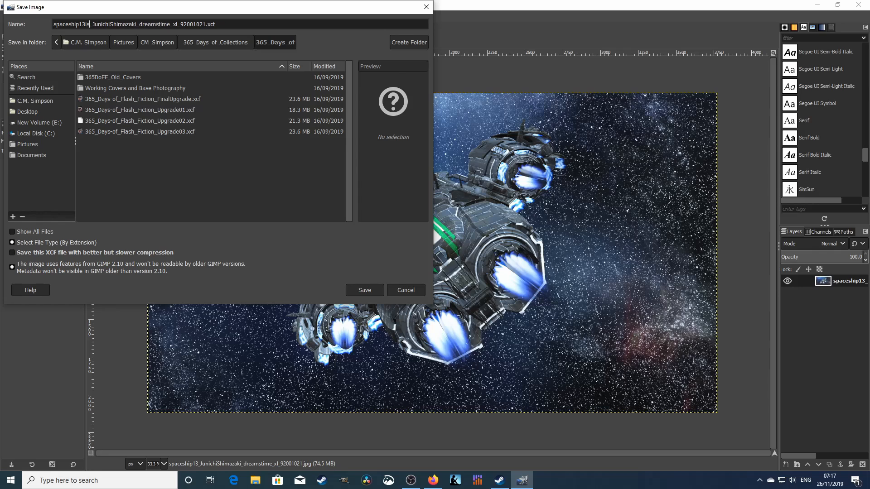
type("_isolt")
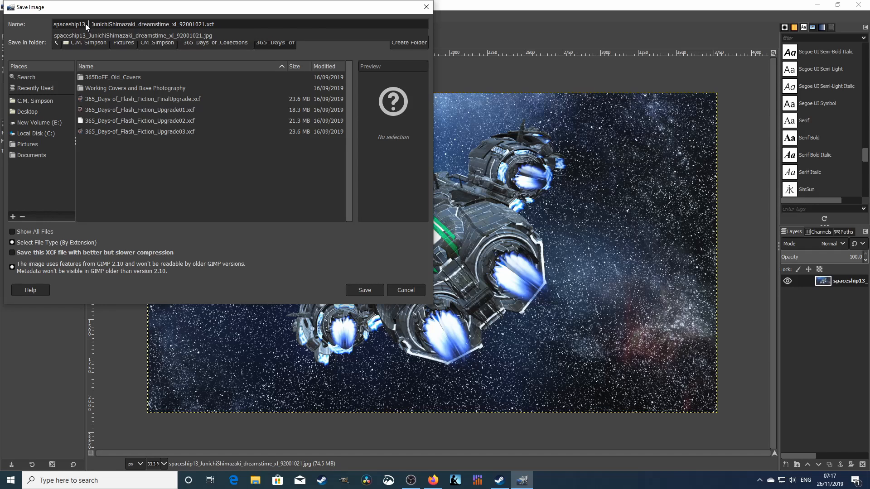
key("BackSpace")
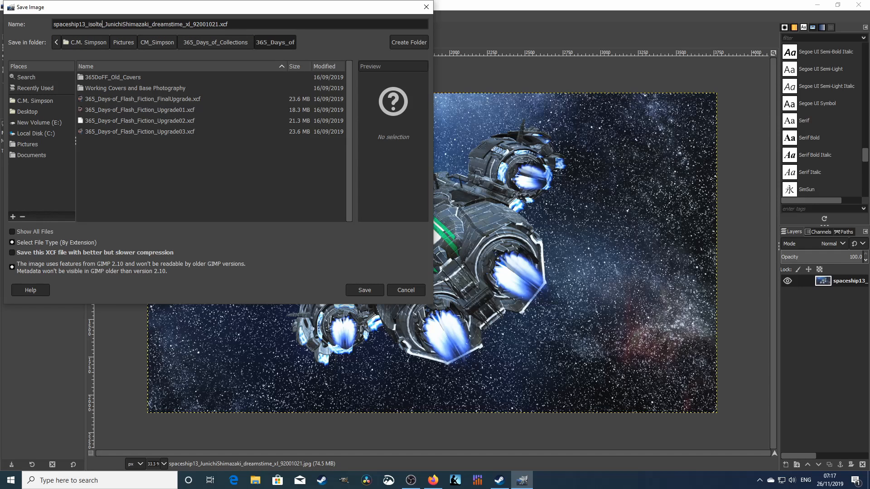
type("ated")
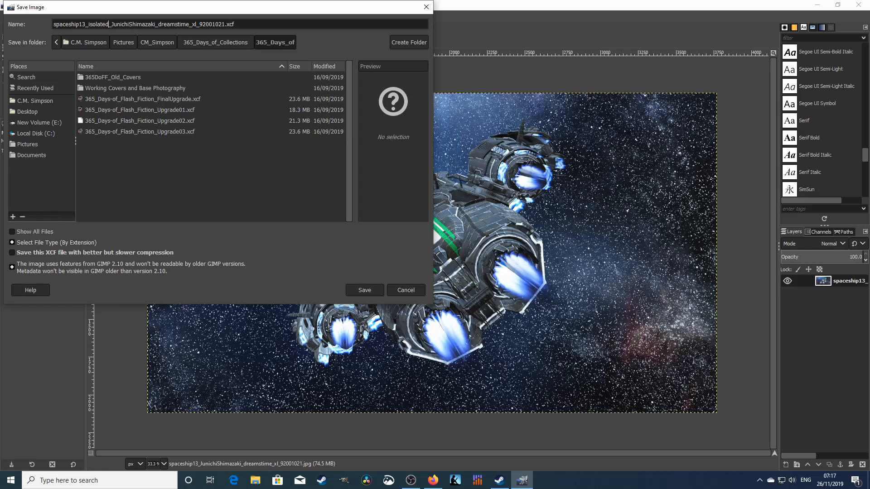
type("2")
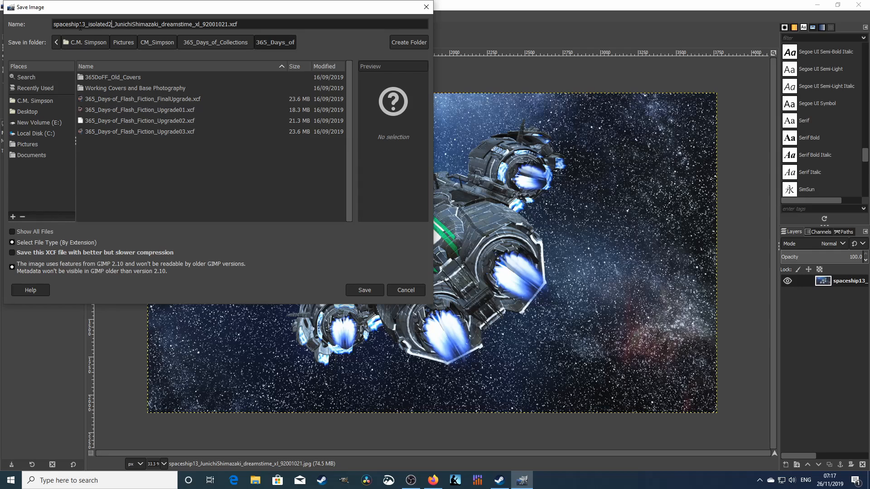
left_click(366, 291)
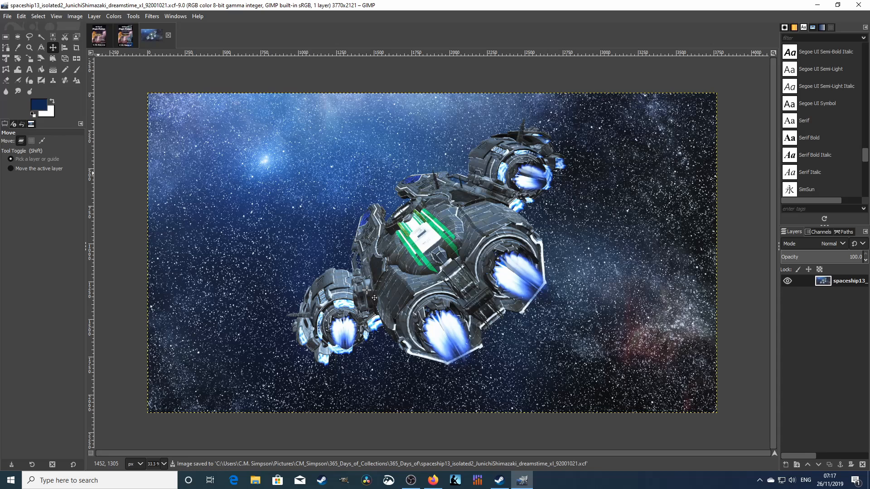
- Examine the spaceship's placement on the FinalUpgrade cover
left_click(126, 40)
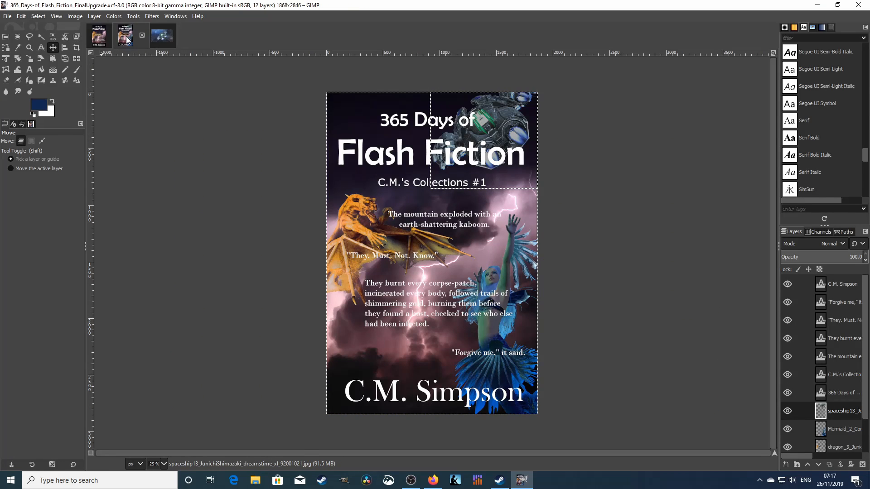